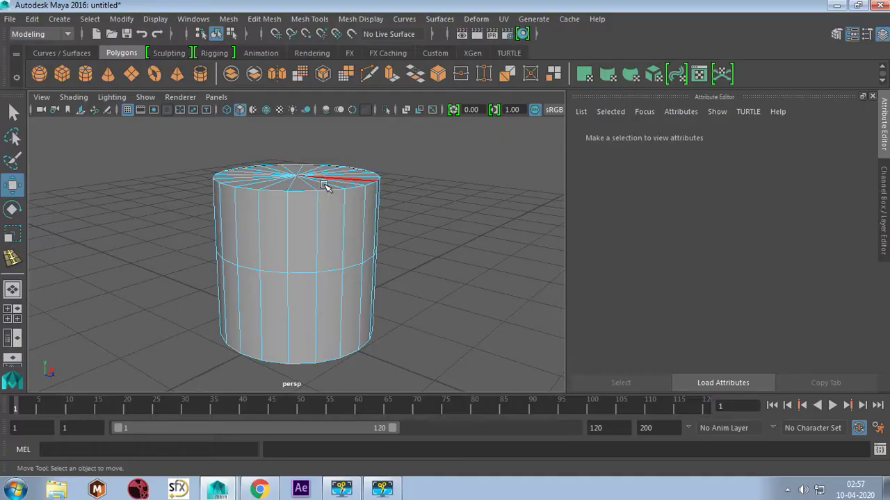
Step: Select the full edge loop around the polygon cylinder's top rim
double_click(325, 186)
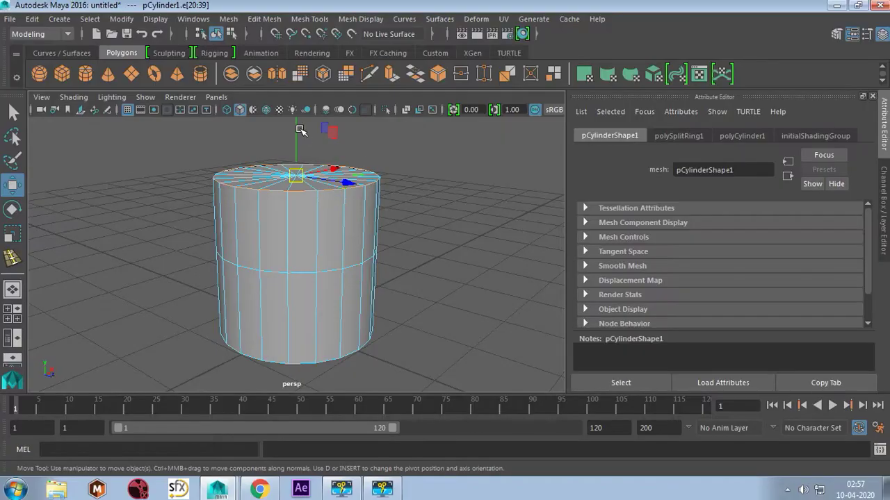
Step: Scale the top edge loop inward to taper the cylinder's upper end
key(r)
mouse_move(297, 175)
mouse_down()
mouse_move(237, 174)
mouse_move(387, 199)
mouse_move(298, 175)
mouse_move(298, 201)
mouse_move(306, 151)
mouse_move(312, 260)
mouse_up()
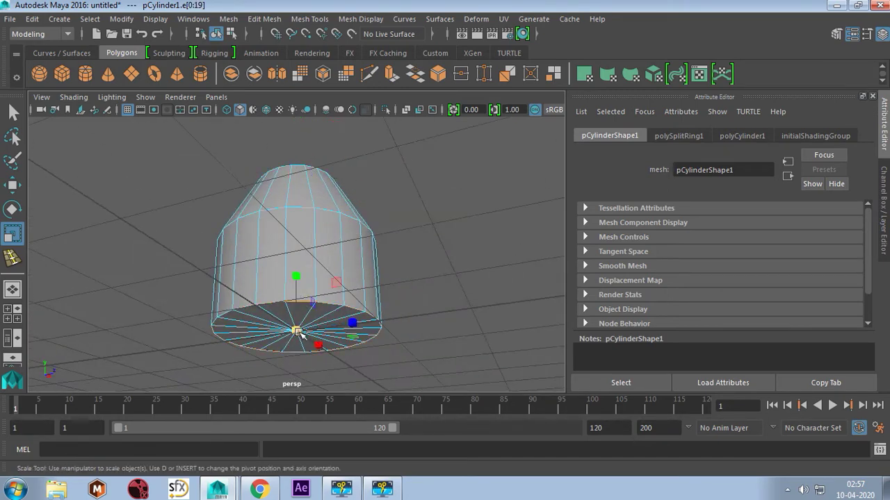
mouse_move(297, 332)
alt+mouse_down()
mouse_move(215, 334)
mouse_move(340, 323)
alt+mouse_up()
click(215, 333)
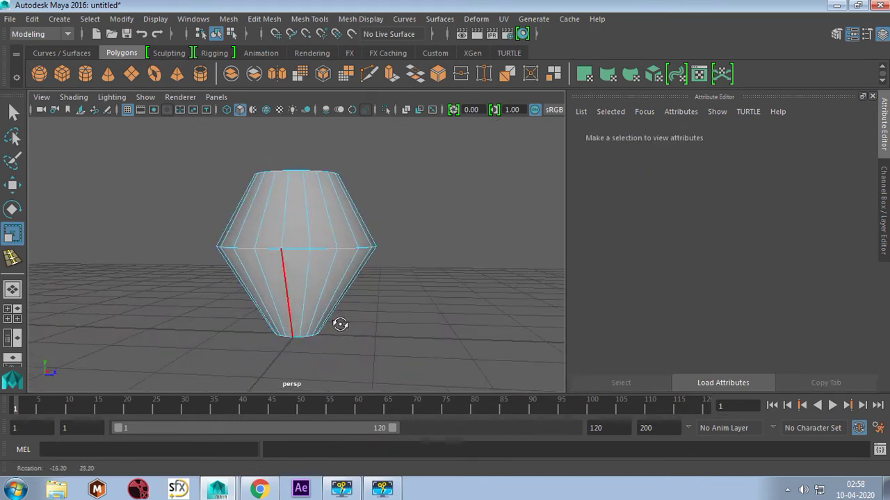
Step: Insert a new edge loop around the cylinder body
right_drag(308, 125, 369, 105)
click(302, 225)
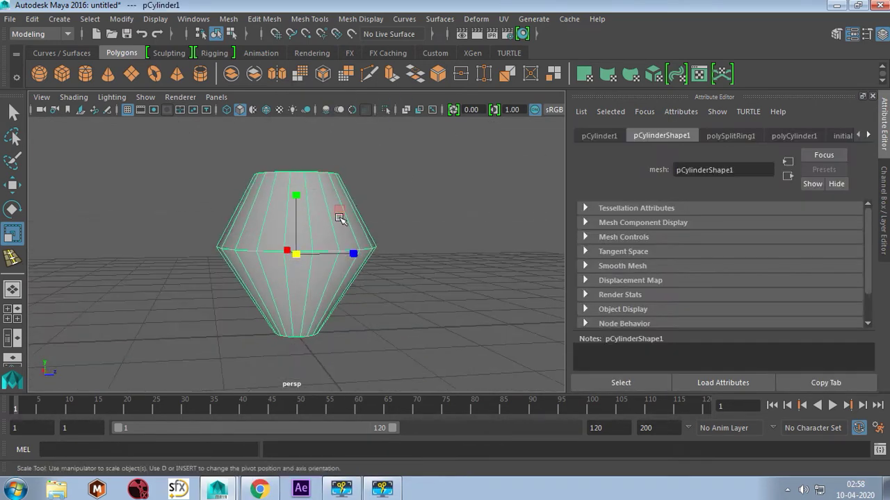
shift+right_drag(339, 211, 284, 262)
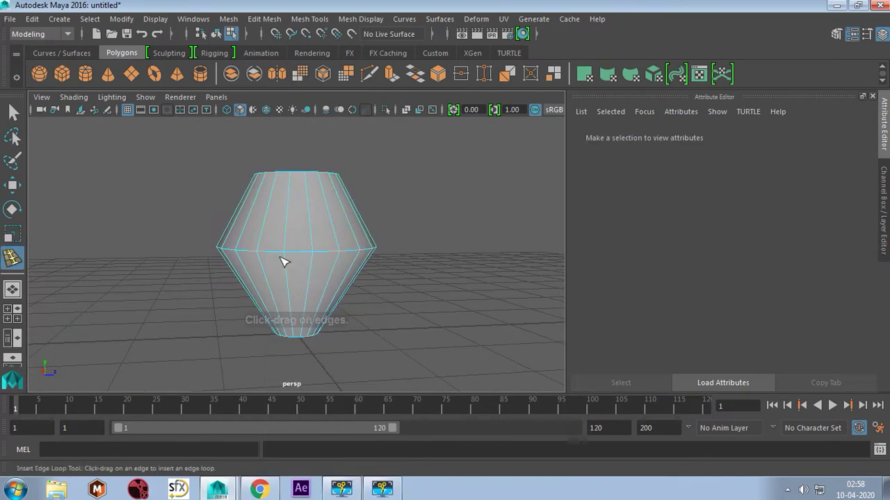
click(290, 298)
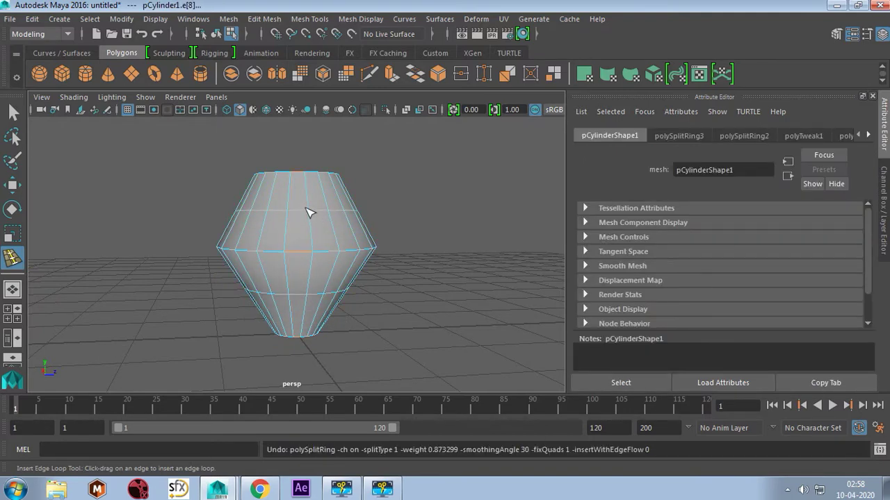
Step: Preview the shape smoothed (3), then return to the faceted display (1)
key(w)
right_drag(299, 122, 369, 104)
key(3)
alt+drag(327, 209, 381, 232)
click(381, 231)
key(1)
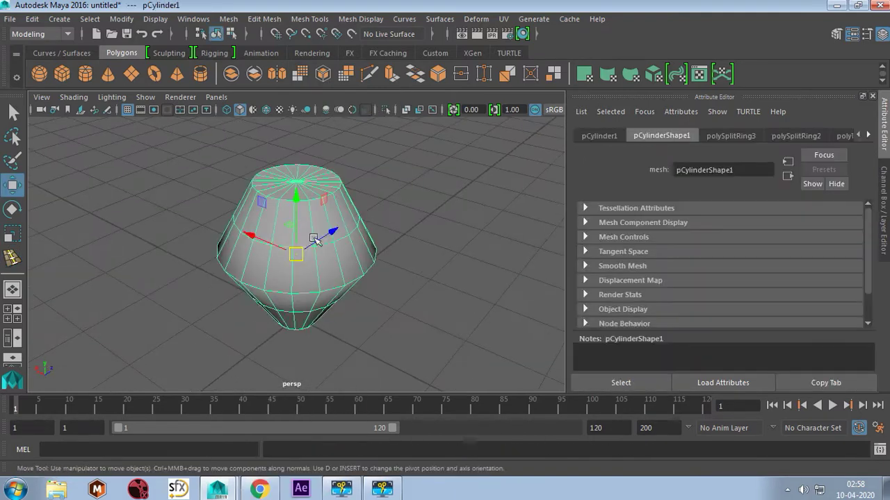
Step: Select an edge ring on the vase body, ready for scaling
right_drag(316, 139, 316, 98)
click(301, 248)
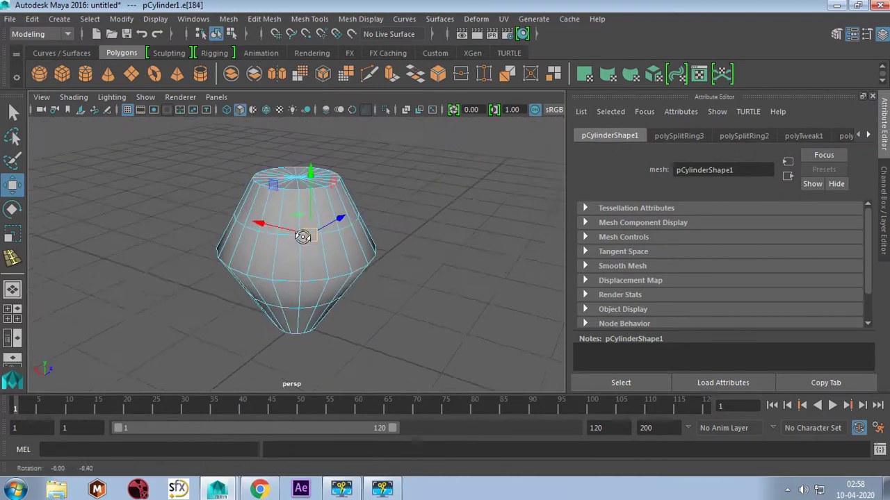
mouse_move(301, 248)
alt+mouse_down()
mouse_move(318, 224)
mouse_move(312, 252)
mouse_move(317, 214)
mouse_move(296, 213)
mouse_move(297, 290)
mouse_move(287, 284)
alt+mouse_up()
click(322, 213)
key(e)
key(r)
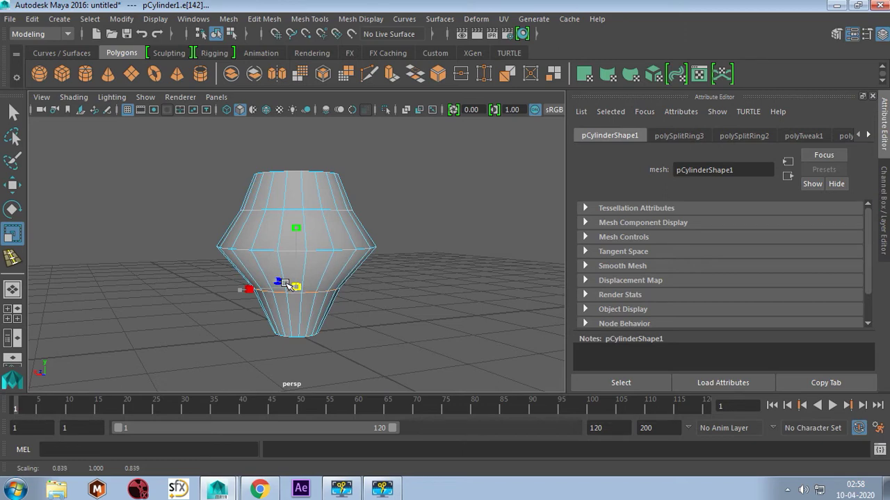
Step: Insert an edge loop near the vase's base
shift+right_click(317, 215)
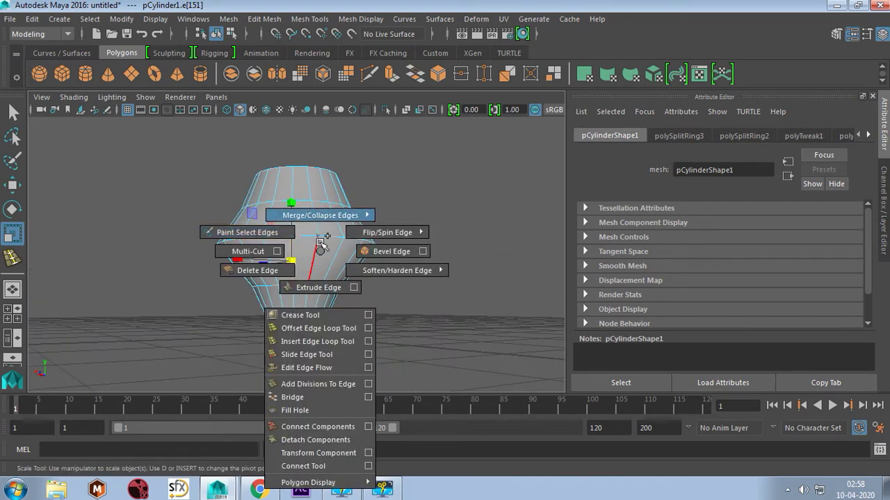
right_click(324, 123)
click(380, 111)
click(313, 225)
shift+right_drag(317, 221, 242, 202)
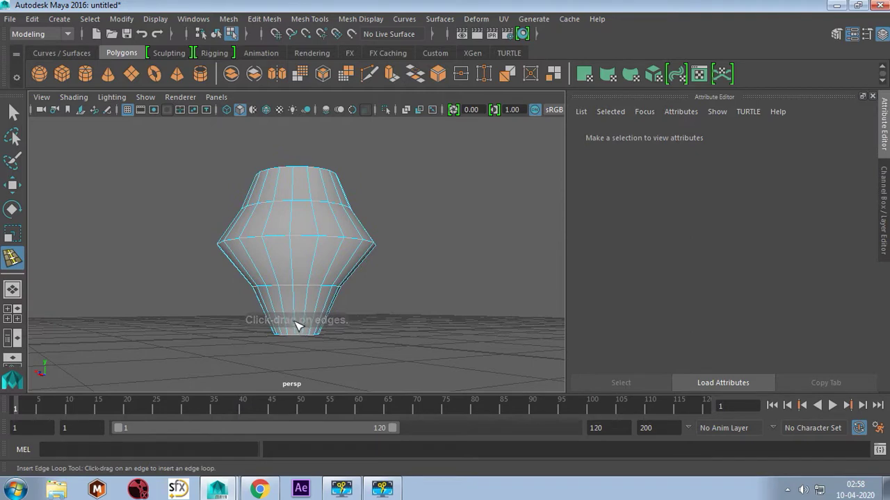
click(297, 325)
Step: Select the top edge loop and move it up to stretch the vase into a tall neck
mouse_move(301, 323)
alt+mouse_down()
mouse_move(329, 309)
mouse_move(333, 250)
mouse_move(330, 264)
mouse_move(313, 200)
alt+mouse_up()
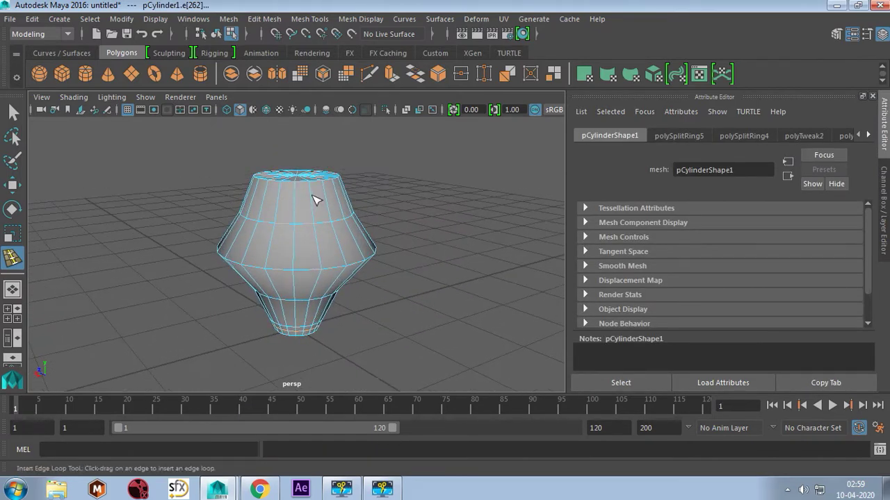
right_click(312, 200)
key(w)
click(294, 258)
right_drag(321, 123, 323, 84)
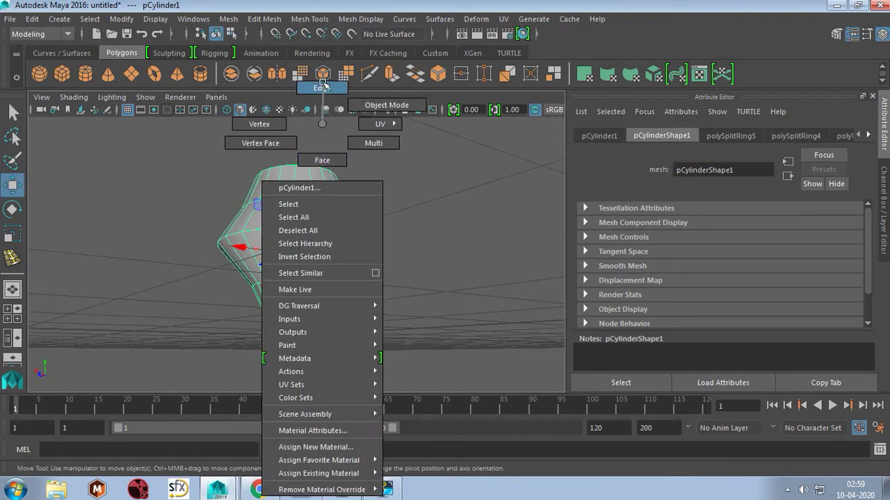
scroll(285, 336, up, 3)
double_click(287, 380)
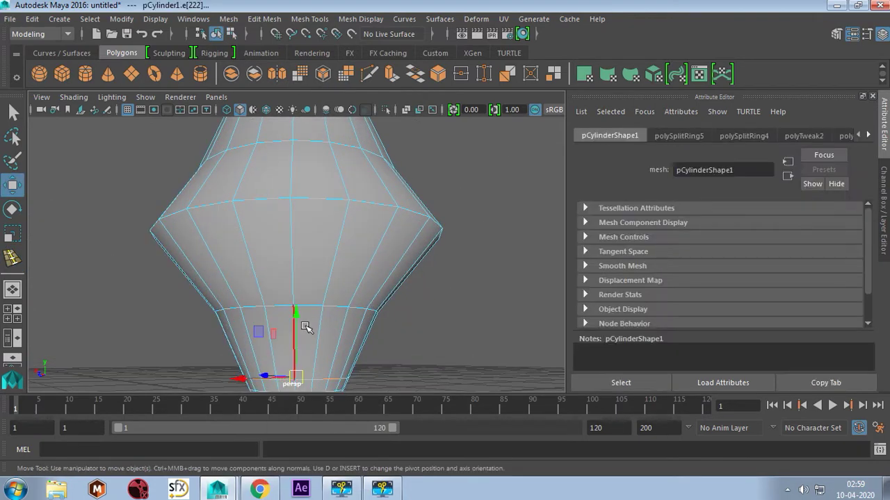
scroll(333, 292, up, 3)
scroll(324, 297, up, 2)
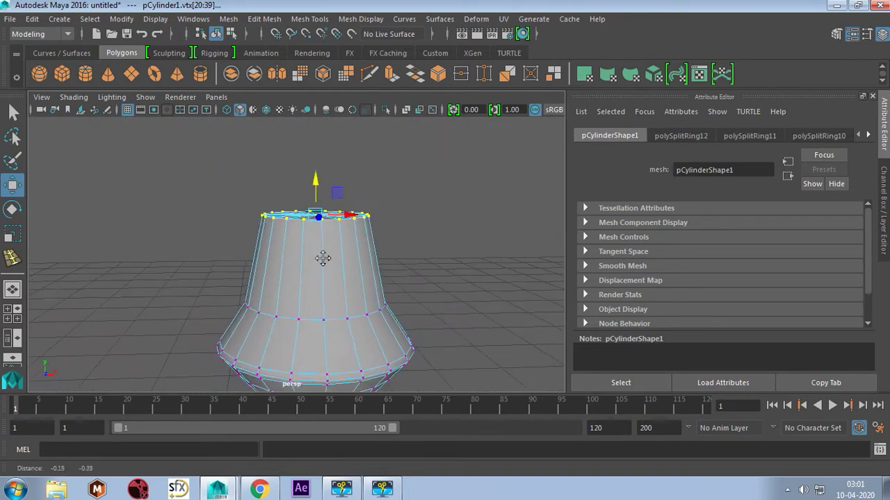
mouse_move(316, 182)
mouse_down()
mouse_move(317, 118)
mouse_move(318, 204)
mouse_move(310, 194)
mouse_up()
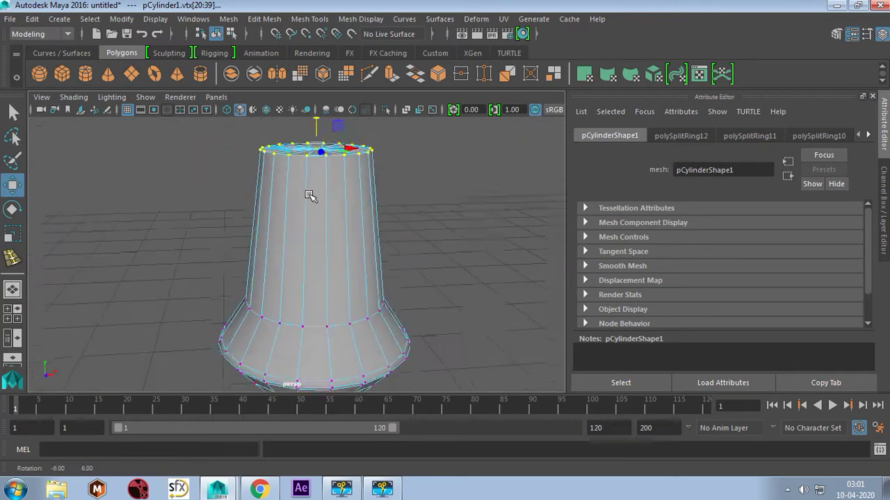
Step: Scale the top rim edge loop outward about 1.97 times to flare it
click(298, 213)
mouse_move(310, 128)
right_down()
mouse_move(365, 104)
mouse_move(338, 87)
right_up()
click(339, 147)
double_click(329, 185)
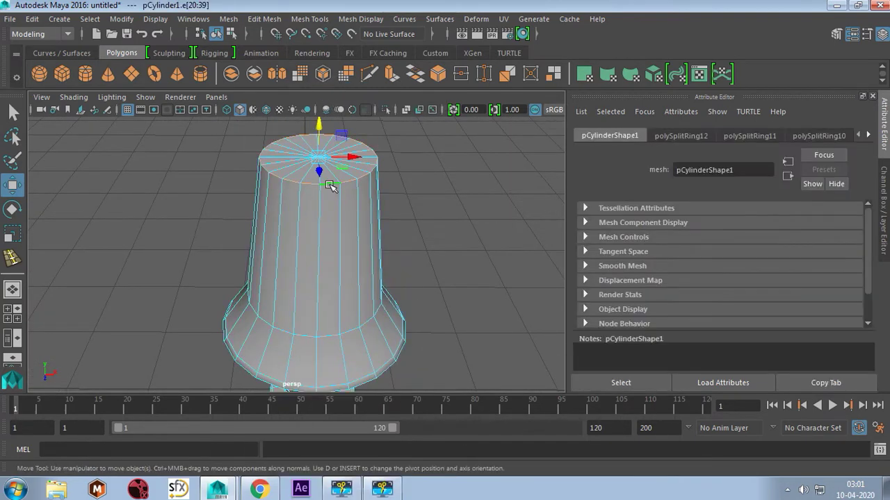
key(r)
mouse_move(330, 174)
mouse_down()
mouse_move(400, 140)
mouse_move(343, 228)
mouse_up()
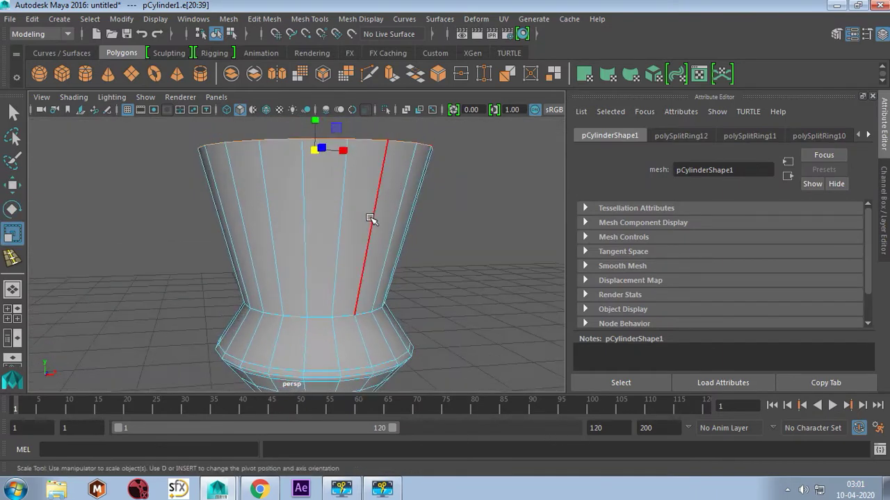
right_drag(334, 124, 391, 105)
Step: Insert an edge loop near the top and scale it inward to pinch the neck
right_drag(327, 114, 403, 104)
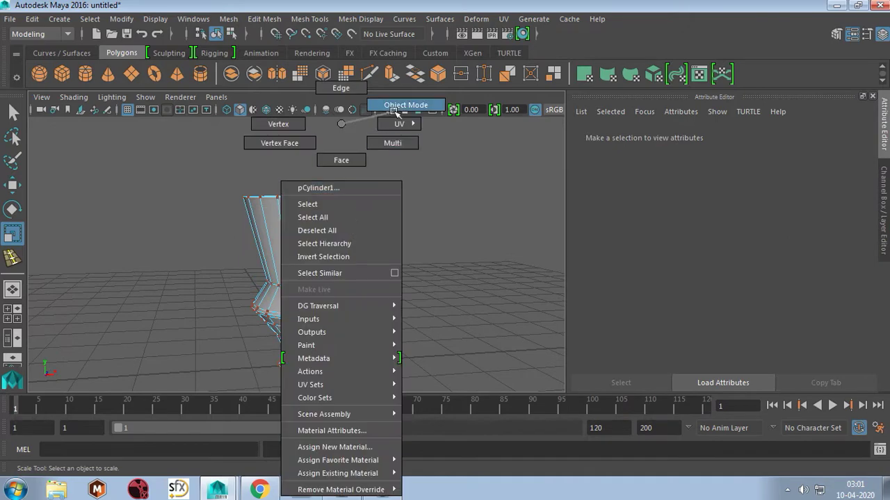
shift+right_drag(359, 224, 347, 326)
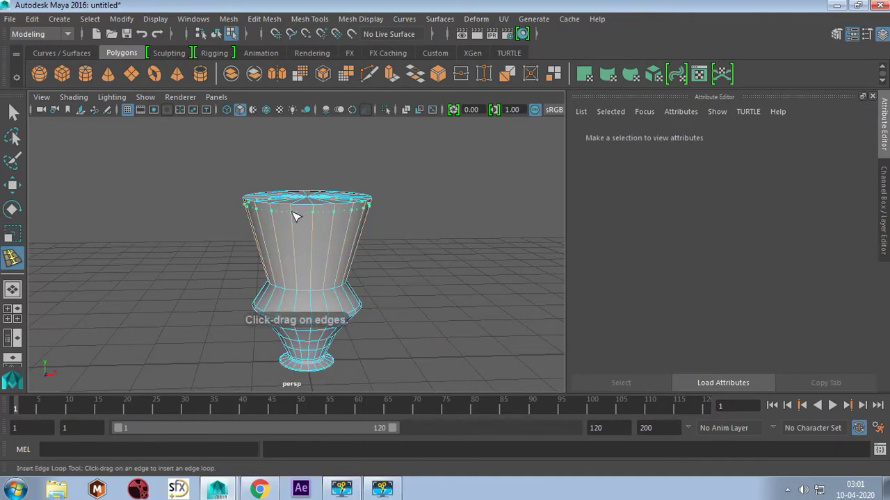
click(295, 209)
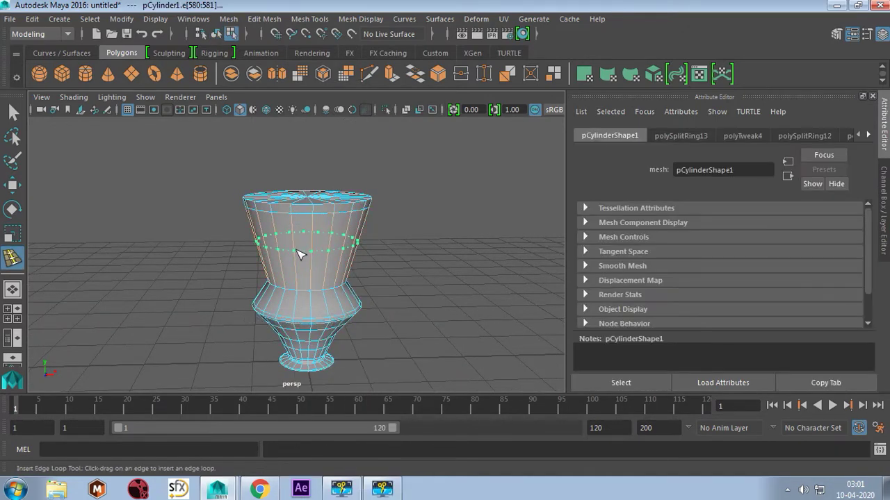
key(w)
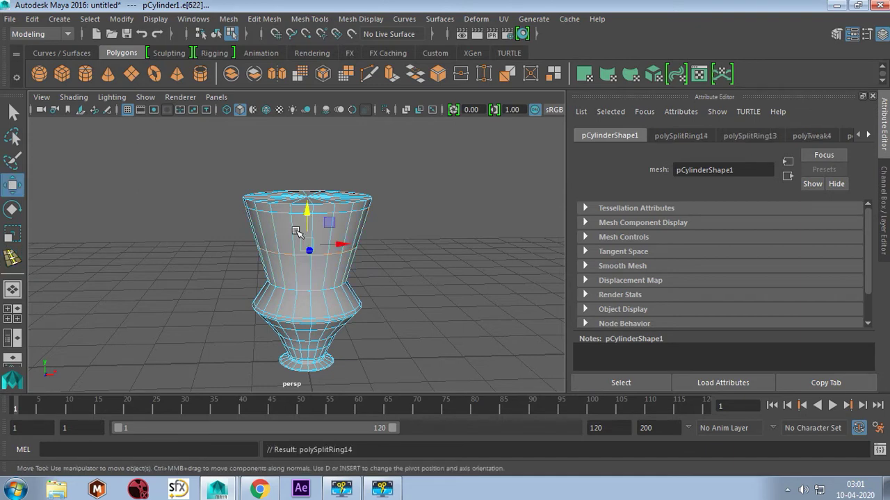
key(r)
drag(308, 244, 292, 243)
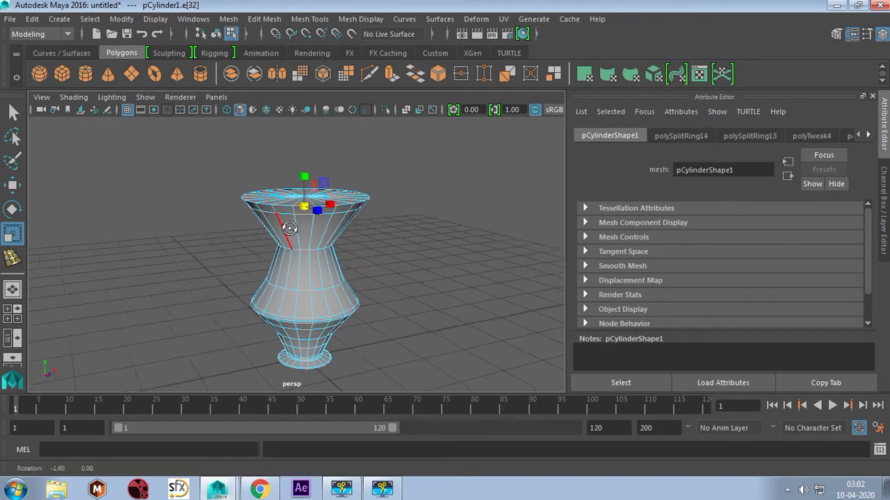
Step: Freeze the vase's transformations and centre its pivot
alt+drag(298, 209, 327, 209)
click(351, 205)
shift+right_drag(316, 209, 314, 214)
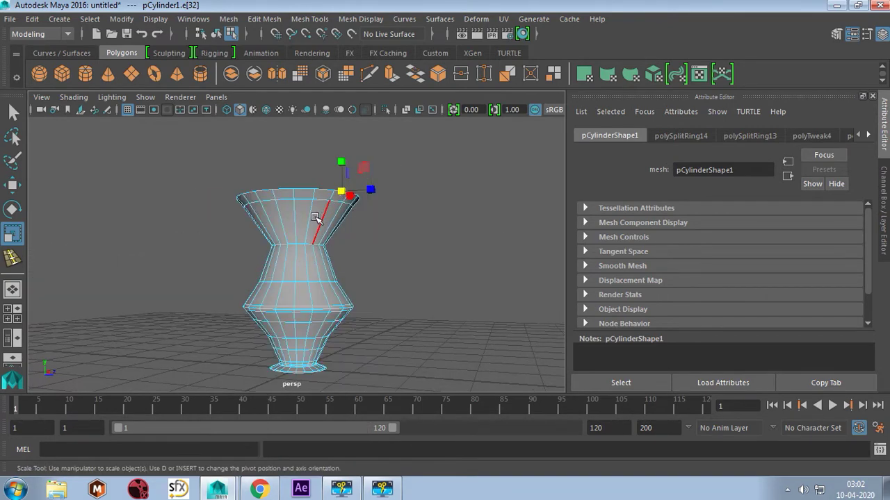
right_drag(313, 125, 382, 104)
alt+drag(304, 240, 264, 208)
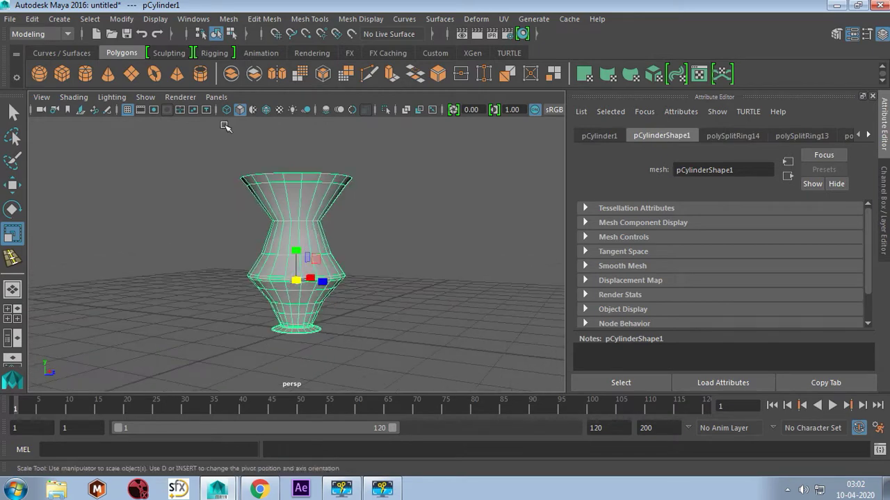
click(121, 19)
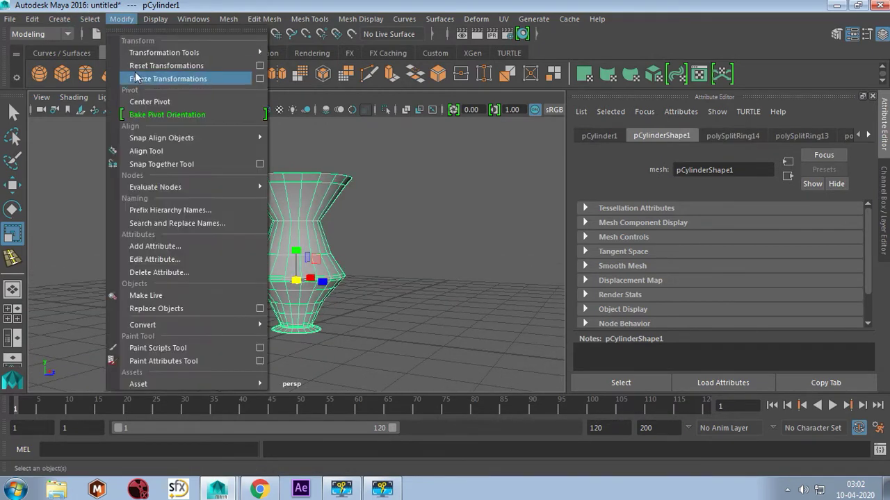
click(167, 79)
click(121, 19)
click(144, 102)
Step: Insert another edge loop on the vase's upper neck
mouse_move(292, 264)
alt+mouse_down()
mouse_move(301, 208)
mouse_move(327, 196)
alt+mouse_up()
right_click(301, 194)
click(366, 105)
shift+right_drag(334, 182, 268, 199)
click(268, 199)
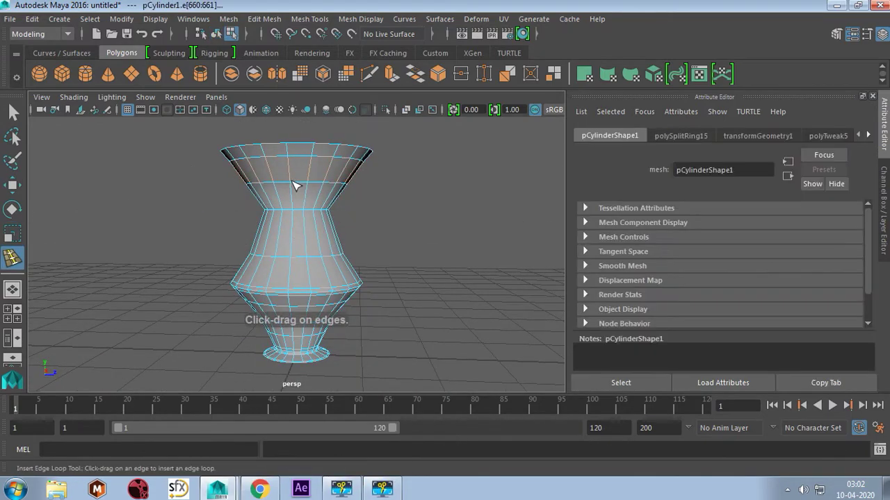
click(295, 240)
mouse_move(295, 240)
alt+mouse_down()
mouse_move(284, 230)
mouse_move(267, 241)
alt+mouse_up()
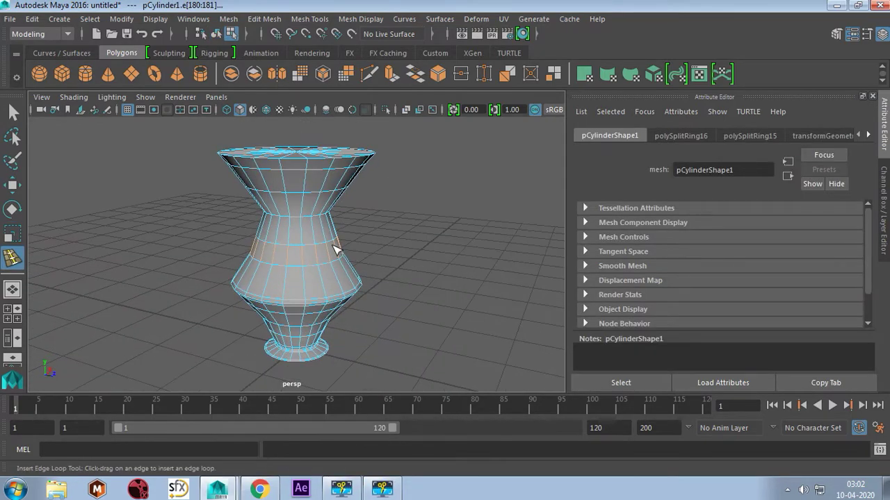
mouse_move(334, 249)
alt+mouse_down()
mouse_move(175, 218)
mouse_move(254, 194)
mouse_move(278, 221)
mouse_move(286, 218)
alt+mouse_up()
Step: Scale the upper waist edge loop inward to 0.929
click(341, 179)
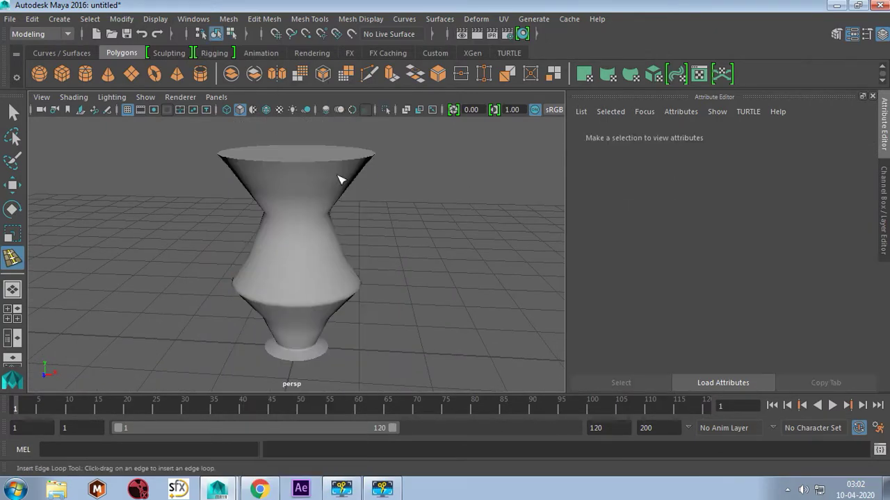
key(w)
click(312, 185)
right_drag(312, 185, 312, 160)
click(295, 190)
scroll(296, 194, up, 2)
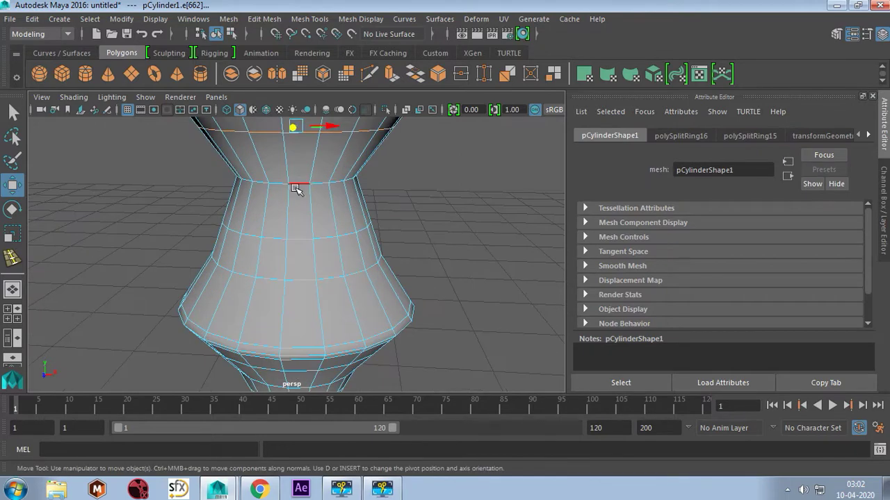
scroll(297, 189, up, 2)
scroll(288, 242, up, 2)
scroll(278, 285, up, 2)
key(e)
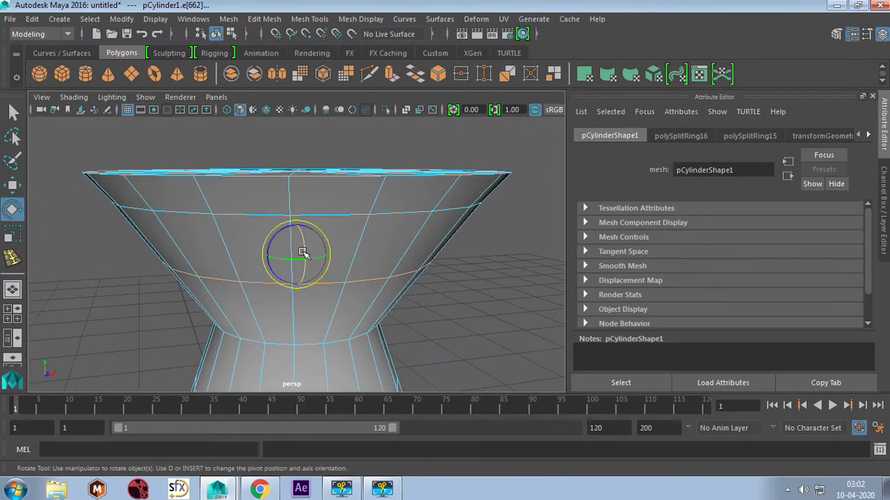
key(r)
mouse_move(297, 278)
alt+mouse_down()
mouse_move(292, 257)
mouse_move(268, 254)
alt+mouse_up()
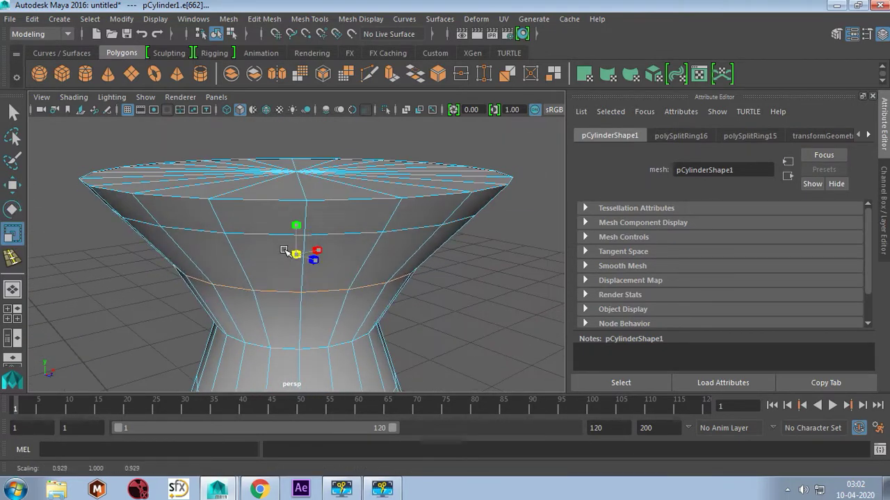
Step: Scale the lower edge loop outward to widen the vase's lower body
click(287, 347)
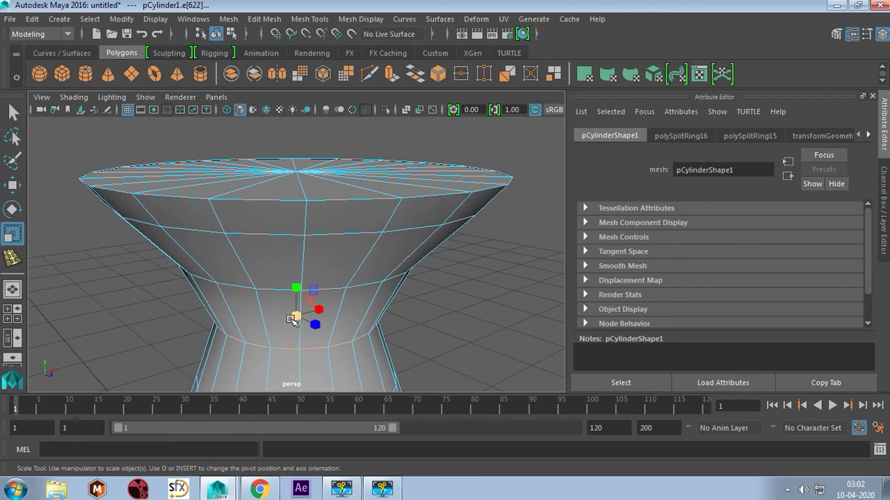
drag(292, 319, 301, 317)
scroll(303, 316, down, 5)
scroll(278, 255, up, 3)
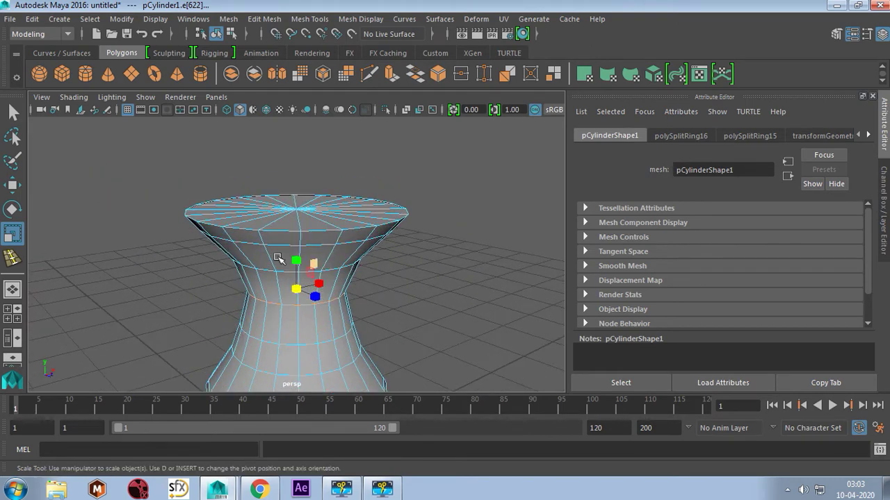
mouse_move(278, 254)
alt+mouse_down()
mouse_move(343, 199)
mouse_move(289, 250)
alt+mouse_up()
scroll(292, 254, down, 1)
scroll(292, 254, down, 2)
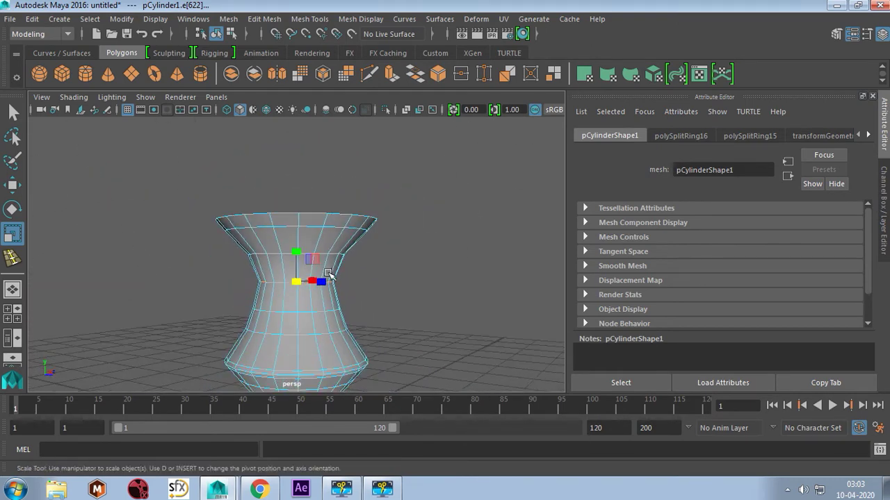
scroll(292, 254, down, 2)
scroll(313, 317, up, 1)
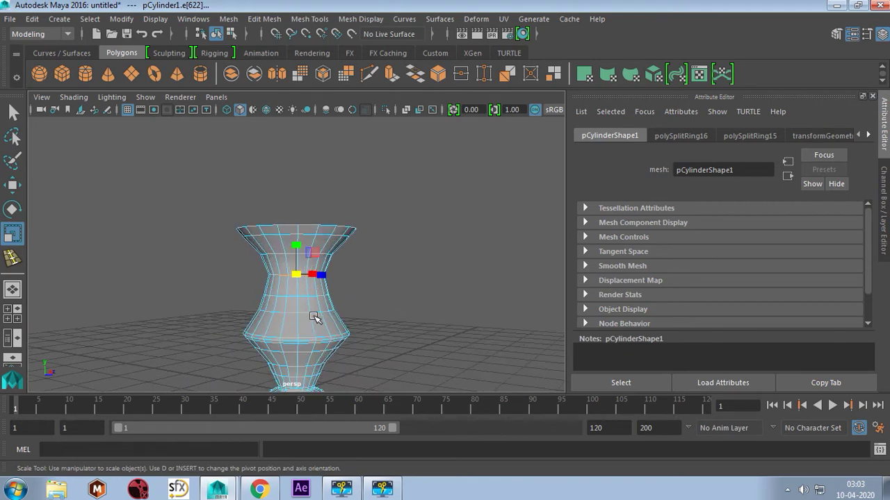
alt+drag(314, 317, 299, 292)
scroll(277, 259, up, 3)
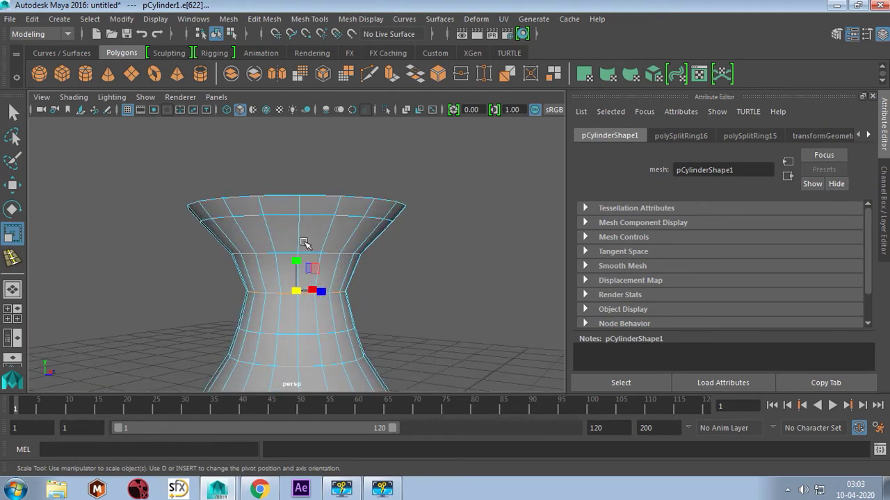
Step: Insert an extra edge loop near the vase's rim
key(q)
key(w)
key(e)
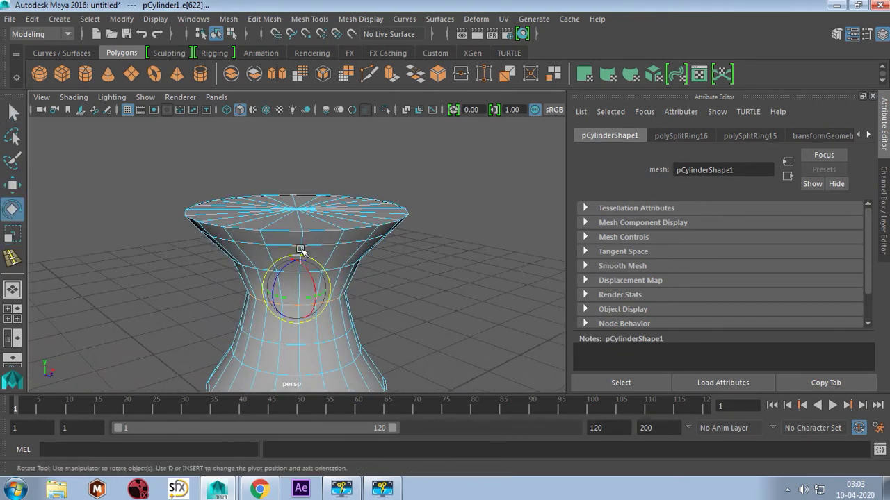
key(q)
key(w)
right_drag(298, 124, 354, 137)
shift+right_drag(362, 180, 280, 201)
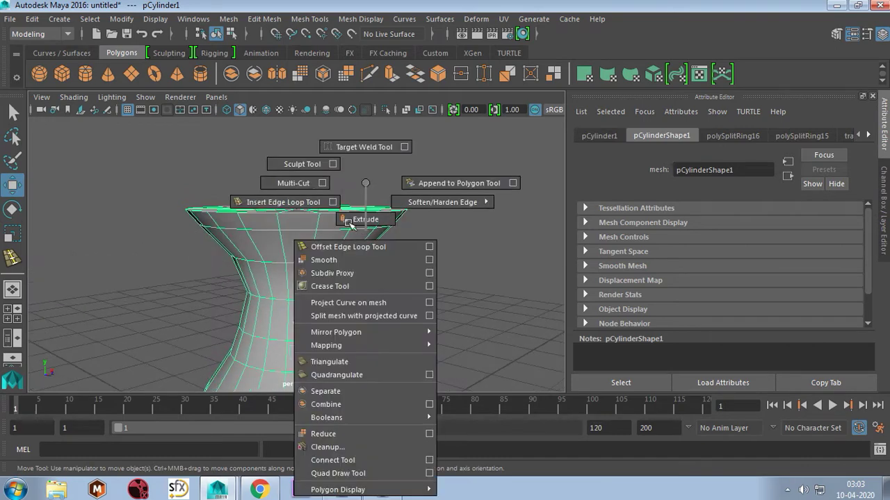
click(283, 219)
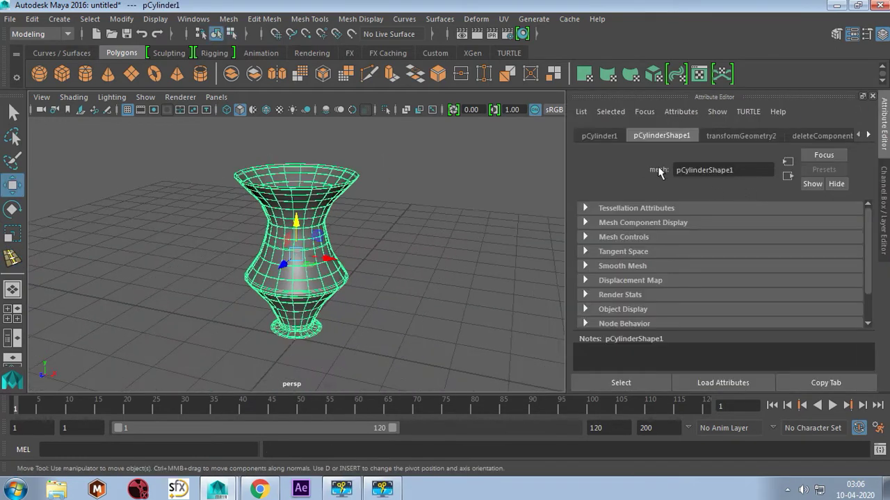
Step: Inspect the vase's transform geometry, delete component, shape and transform node attributes
click(765, 138)
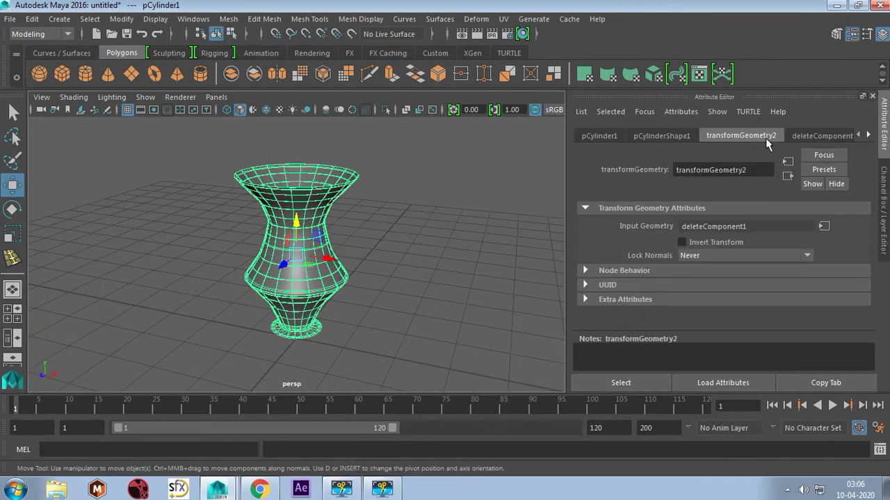
click(831, 136)
click(650, 136)
click(595, 136)
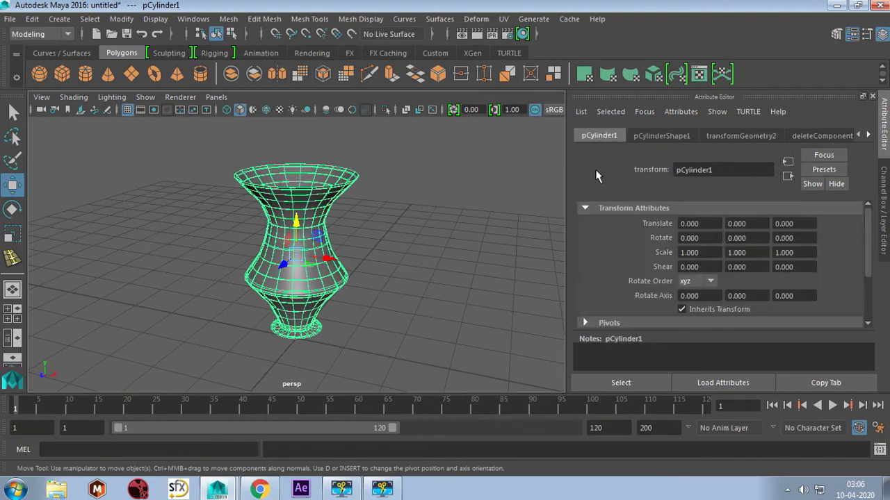
scroll(722, 268, down, 3)
scroll(722, 266, up, 3)
Step: Show the vase's blinn1 material attributes and look at the Color options
right_drag(321, 198, 317, 426)
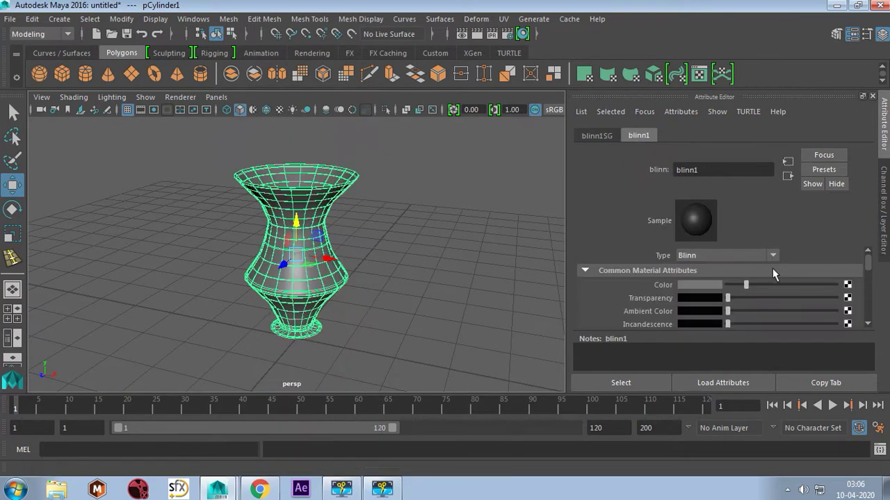
click(712, 285)
click(847, 285)
click(407, 271)
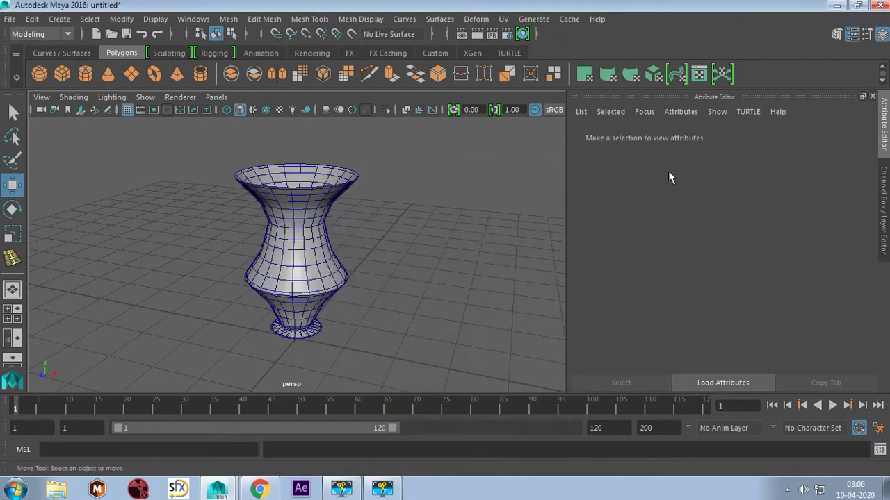
Step: Connect the pink floral image from the Desktop as a File texture on blinn1's Color
right_drag(301, 221, 288, 430)
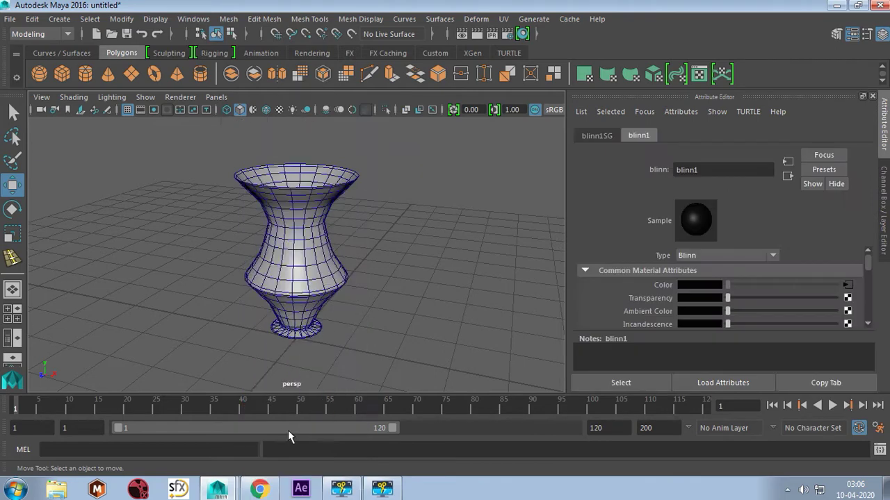
click(847, 285)
click(850, 316)
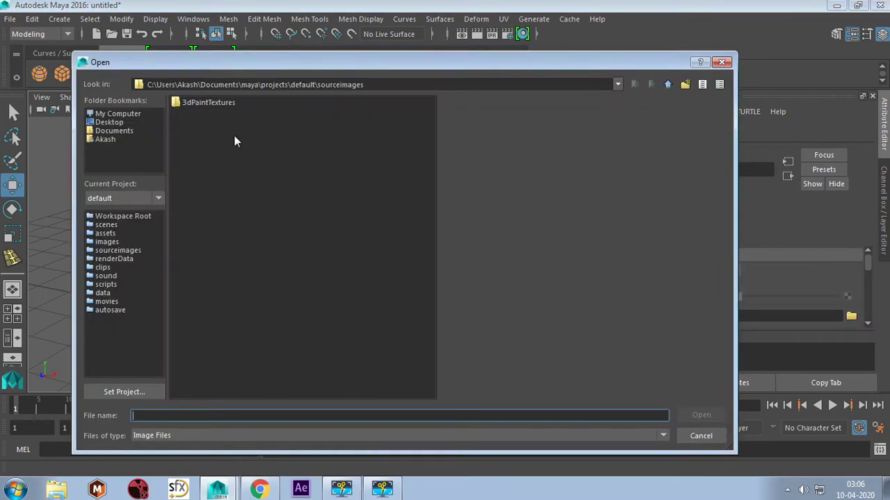
click(108, 122)
right_click(195, 155)
right_click(195, 167)
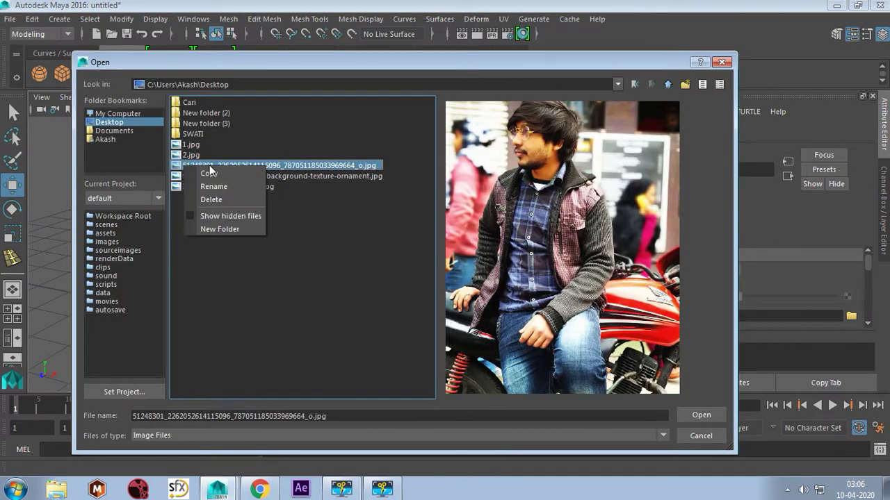
click(195, 155)
right_click(200, 177)
click(695, 415)
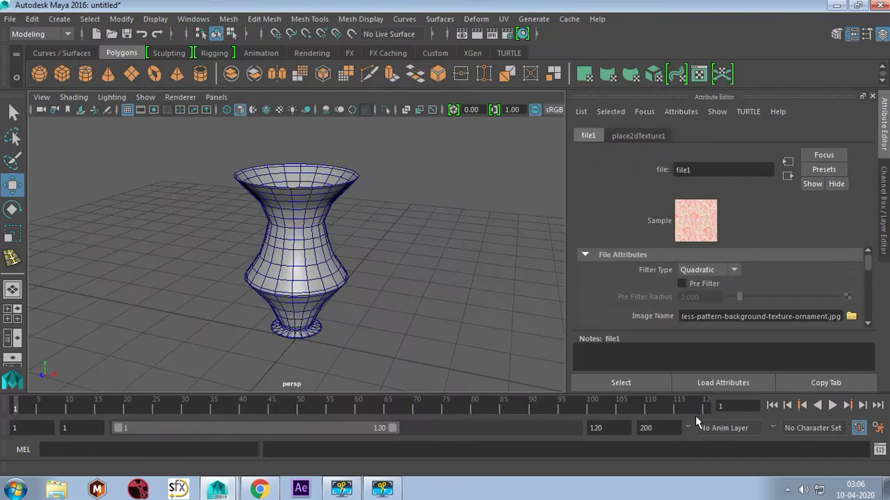
Step: Switch to textured display (6) with an unsmoothed mesh so the floral pattern shows
alt+drag(432, 270, 303, 259)
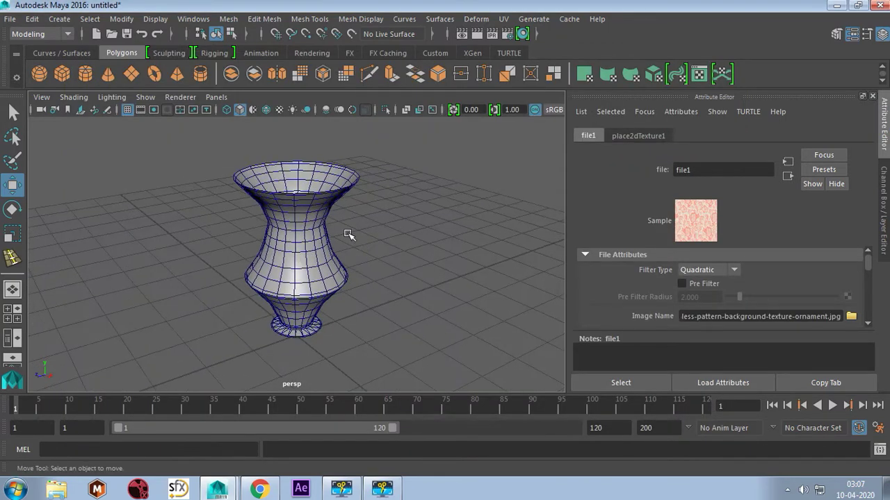
key(4)
key(5)
key(6)
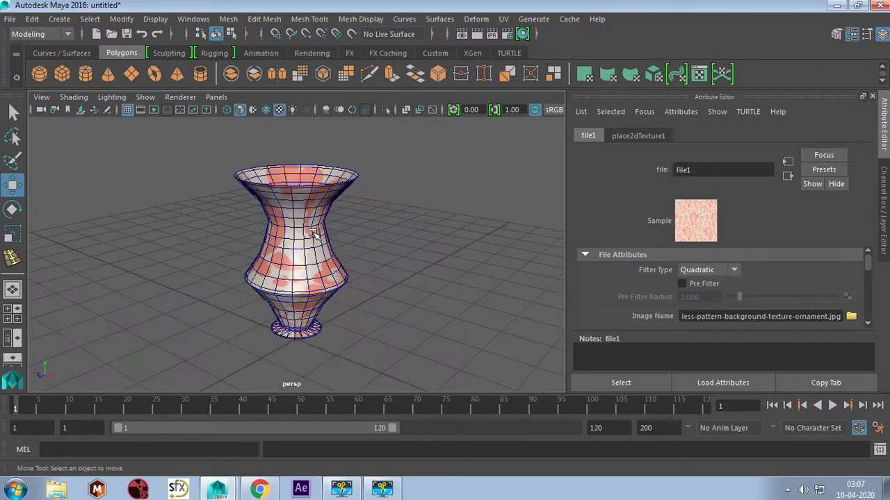
click(278, 243)
click(410, 196)
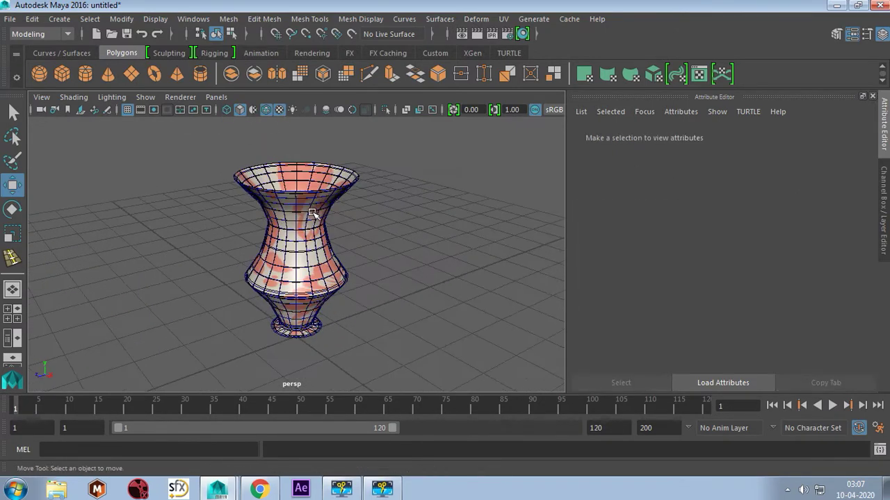
click(299, 243)
key(1)
Step: Orbit around the textured vase to check it from the side, then reselect it
click(410, 196)
alt+drag(298, 199, 274, 183)
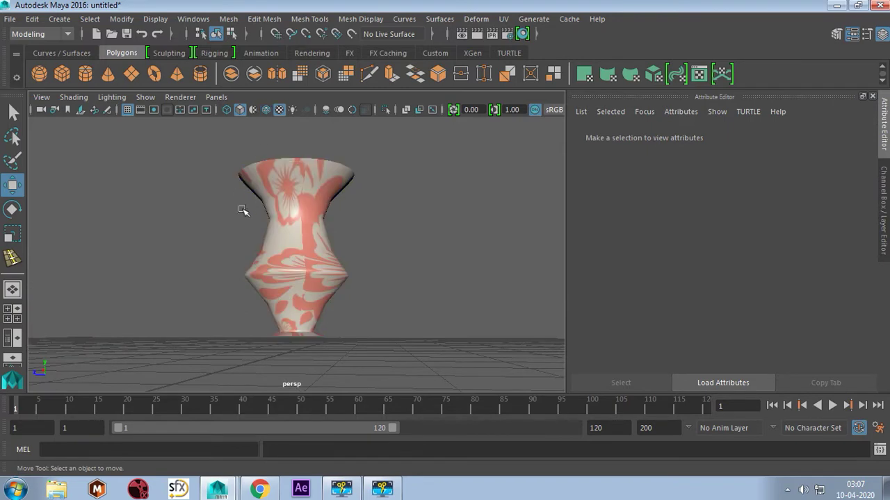
mouse_move(243, 208)
alt+mouse_down()
mouse_move(106, 266)
mouse_move(287, 228)
alt+mouse_up()
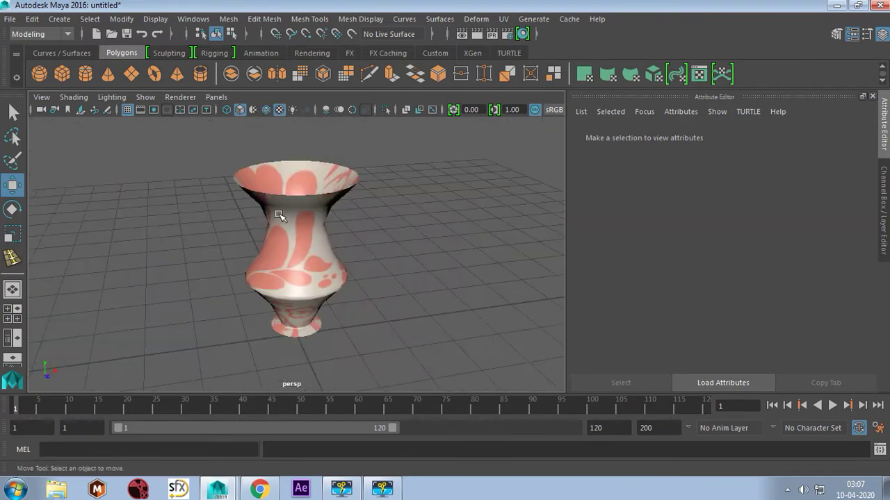
scroll(279, 215, up, 3)
scroll(294, 280, down, 1)
click(302, 199)
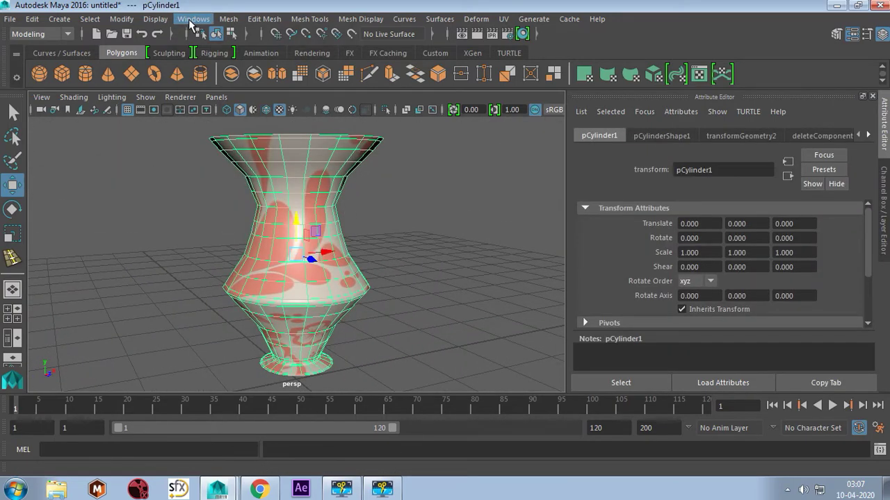
Step: Open the UV Editor for the vase, select all its UVs and unfold them
click(190, 21)
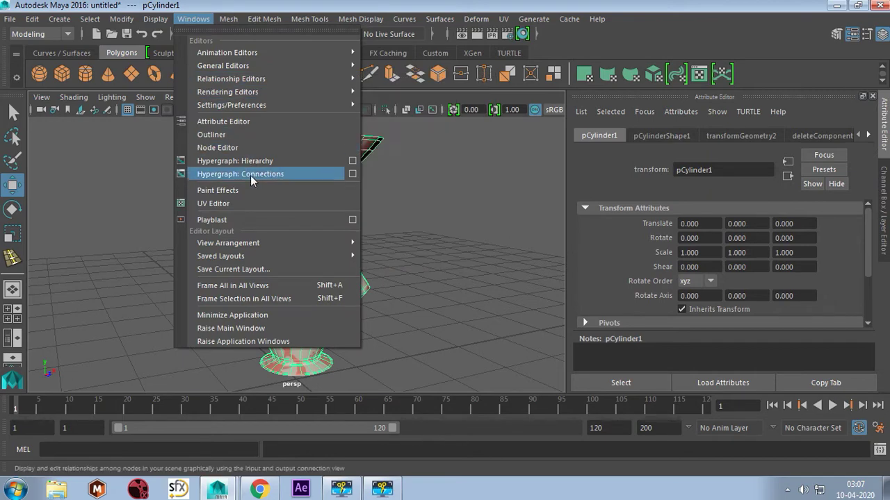
click(213, 203)
right_drag(514, 246, 549, 235)
drag(567, 364, 576, 356)
shift+right_click(530, 251)
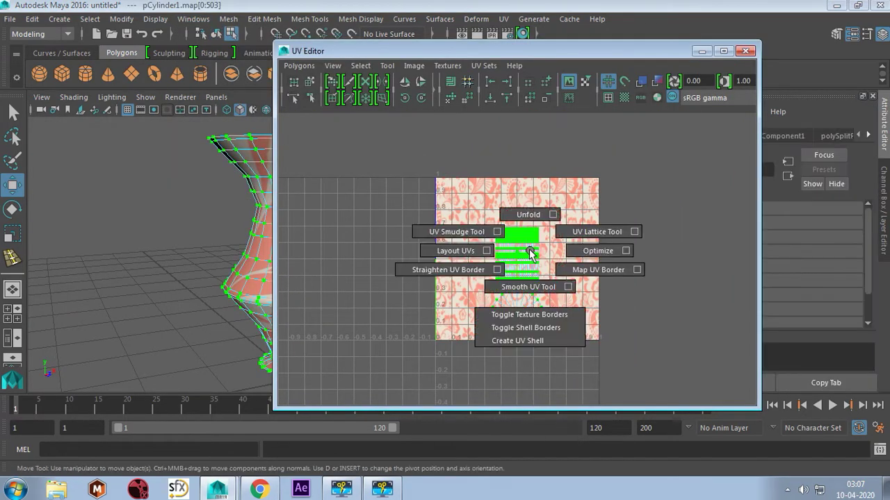
shift+right_drag(528, 286, 528, 216)
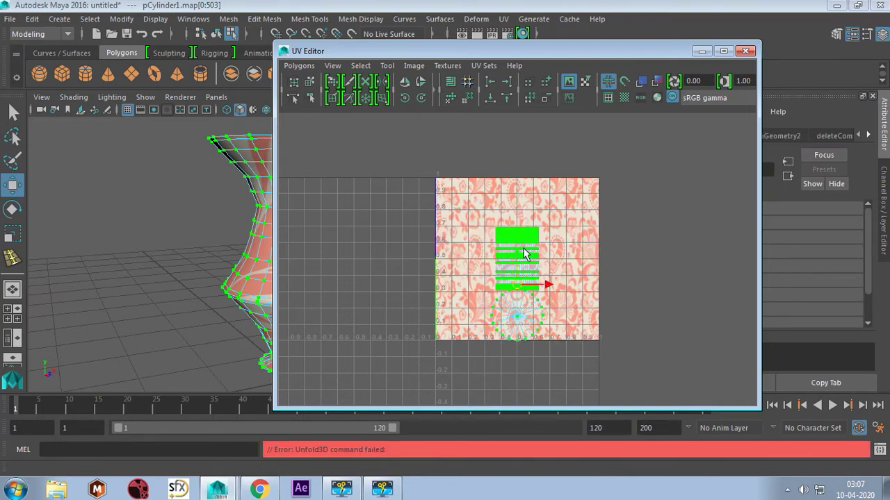
Step: Move the unfolded UV shell upward and scale it larger on the texture
drag(526, 284, 516, 249)
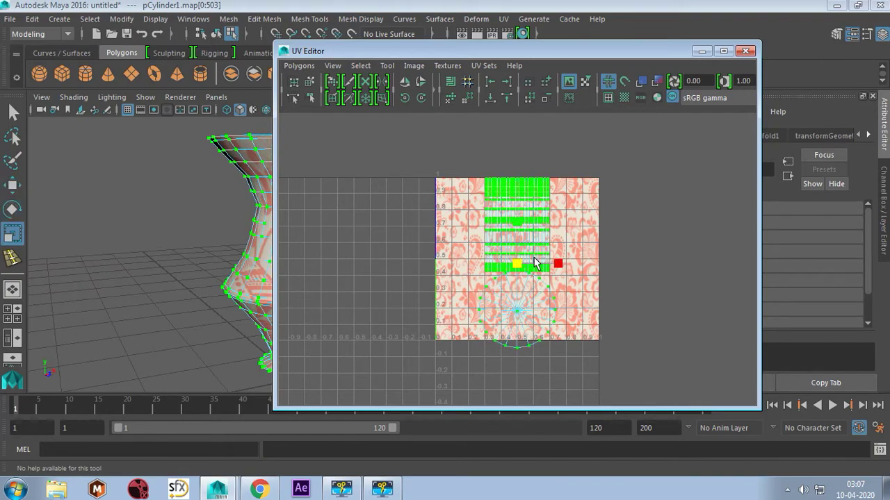
drag(529, 263, 545, 261)
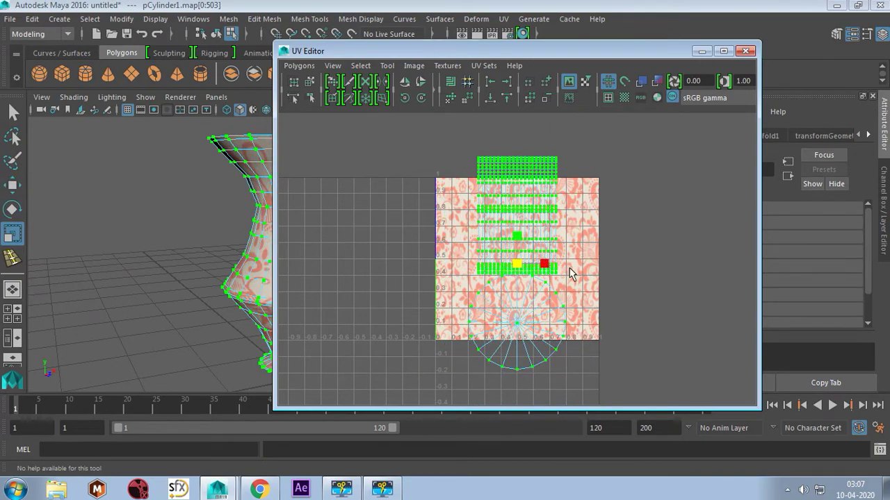
click(549, 305)
Step: Select the circular base cap shell in shell mode and rotate it slightly
click(554, 294)
right_click(554, 294)
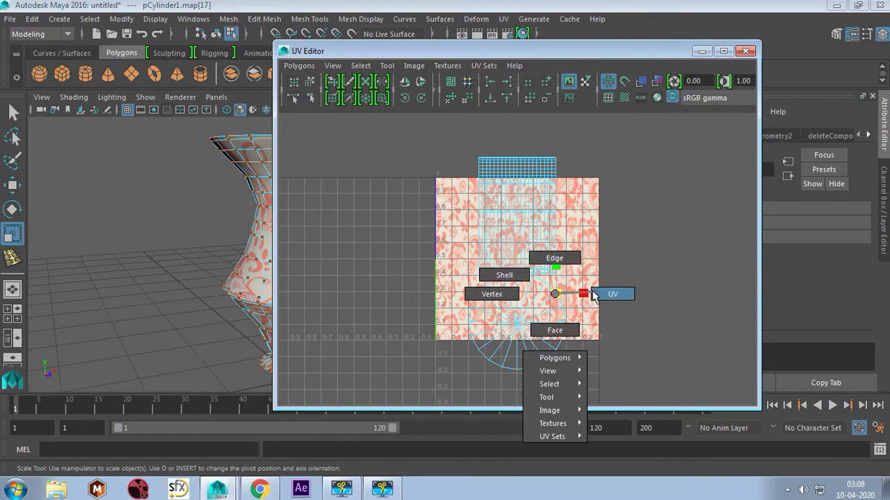
click(593, 294)
click(518, 321)
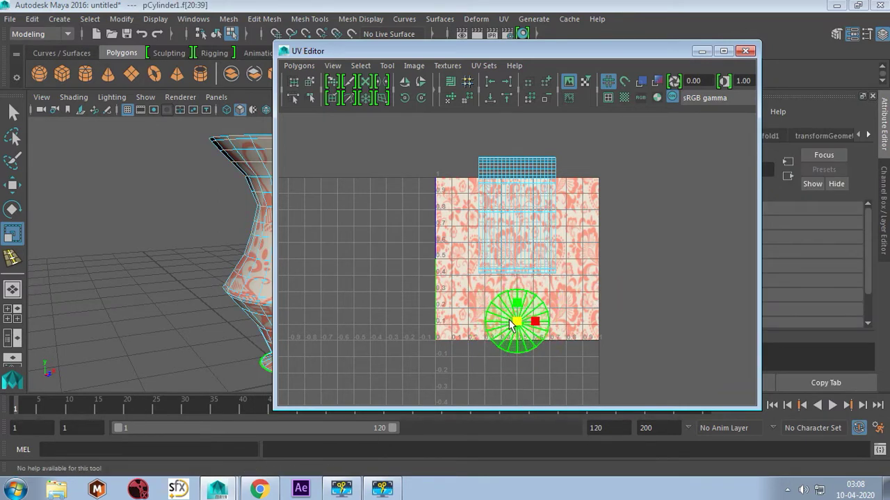
key(e)
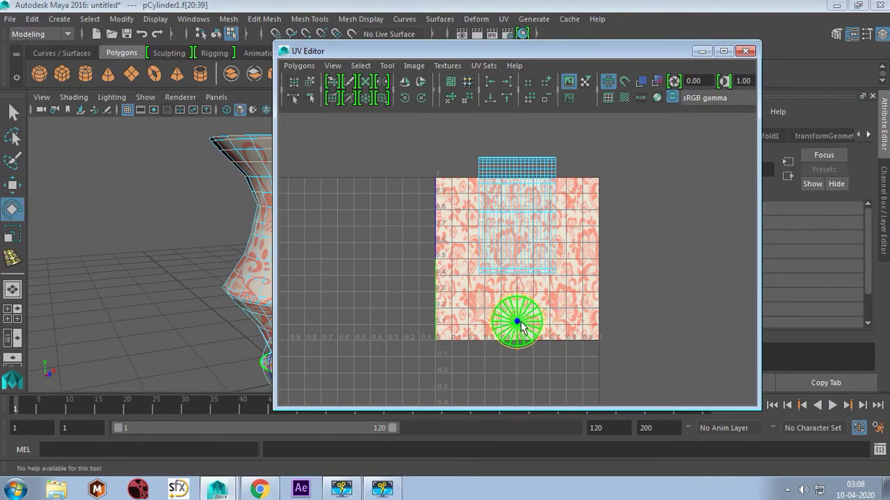
drag(521, 326, 457, 320)
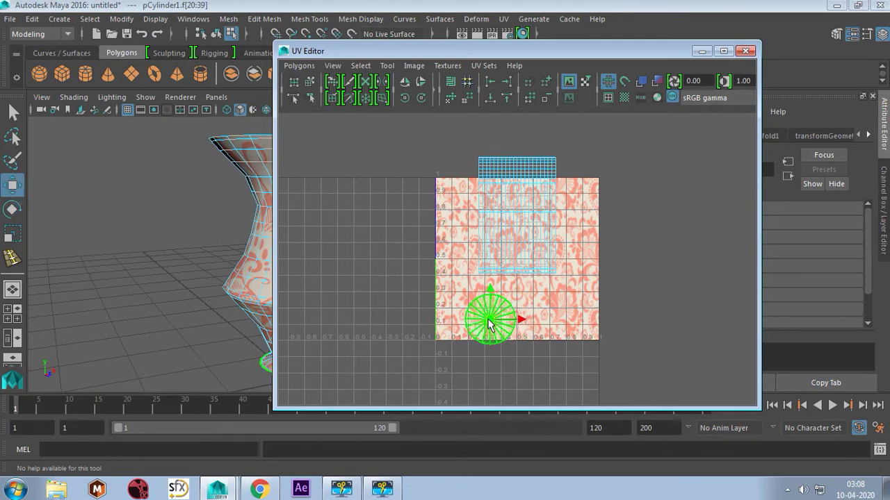
Step: Shift the side UV shell to the right, undoing its accidental rotation
click(518, 255)
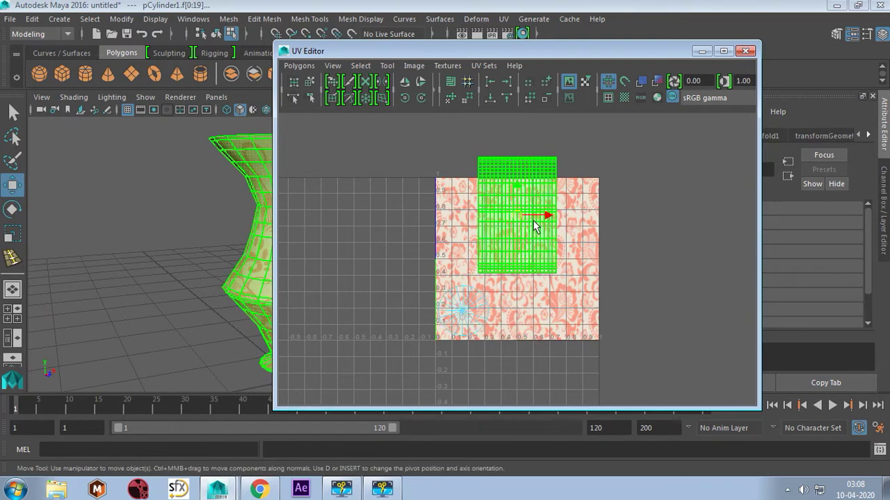
mouse_move(517, 214)
mouse_down()
mouse_move(545, 267)
mouse_move(550, 254)
mouse_move(556, 261)
mouse_up()
key(ctrl+z)
key(r)
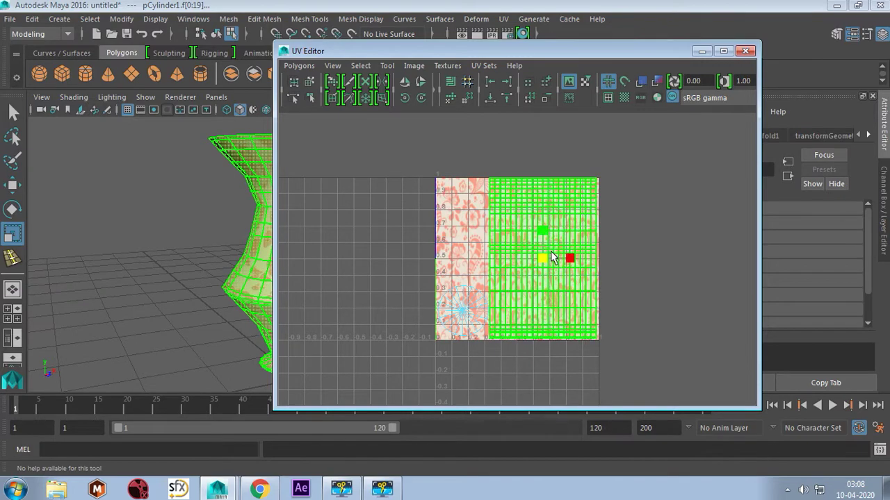
click(637, 142)
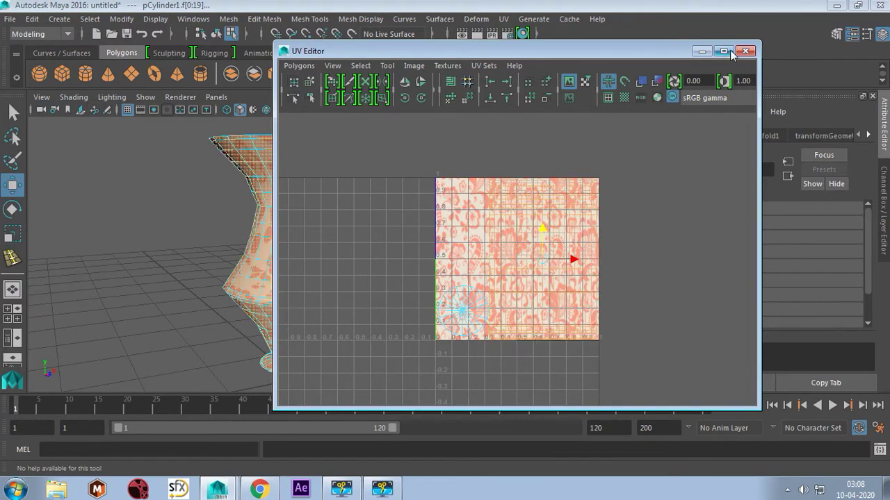
Step: Close the UV Editor and orbit around the vase, deleting an accidental duplicate
click(745, 51)
right_drag(327, 141, 378, 189)
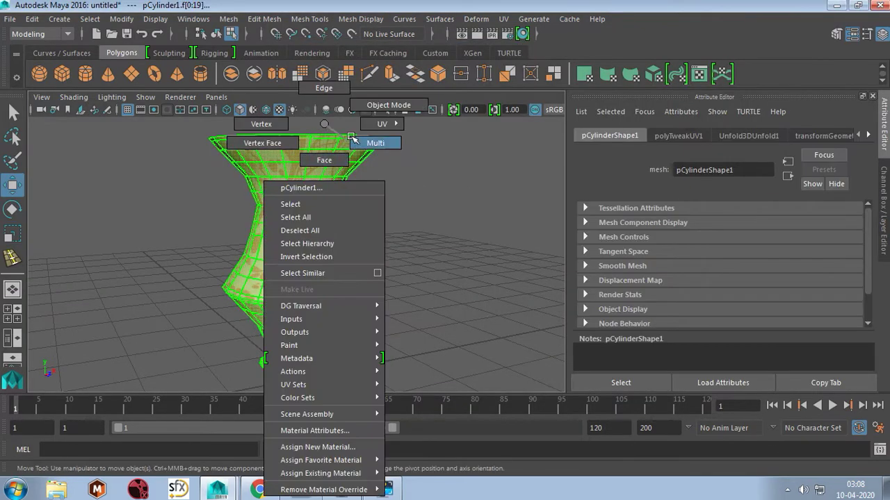
mouse_move(378, 190)
alt+mouse_down()
mouse_move(272, 270)
mouse_move(356, 214)
mouse_move(312, 169)
alt+mouse_up()
click(314, 167)
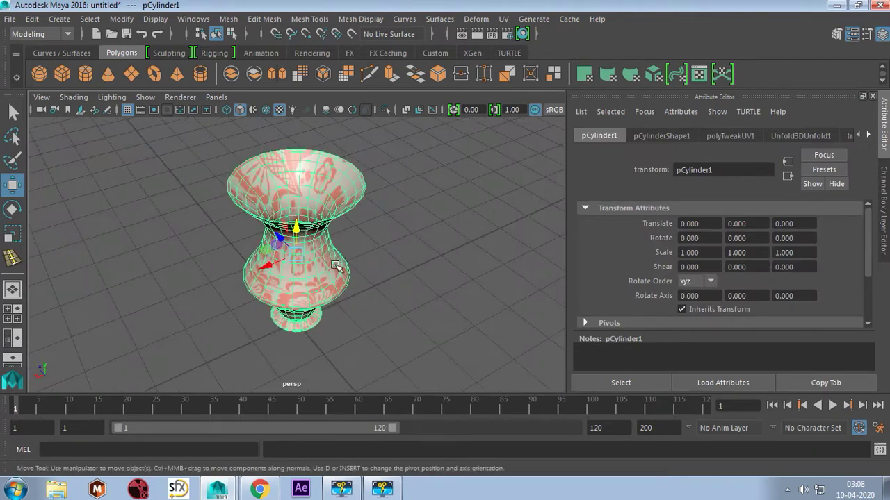
key(ctrl+d)
key(Delete)
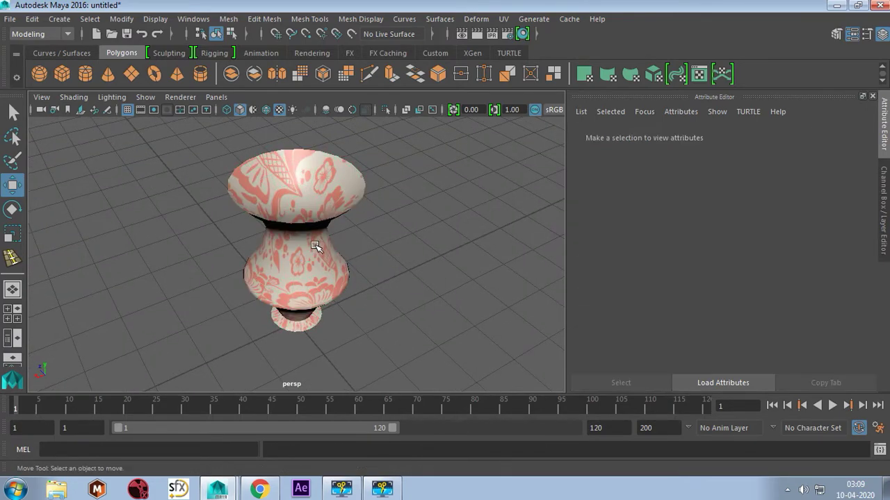
scroll(311, 188, up, 2)
click(311, 188)
Step: Zoom in, turn off smooth preview, and select a rim face in face mode
scroll(311, 188, up, 2)
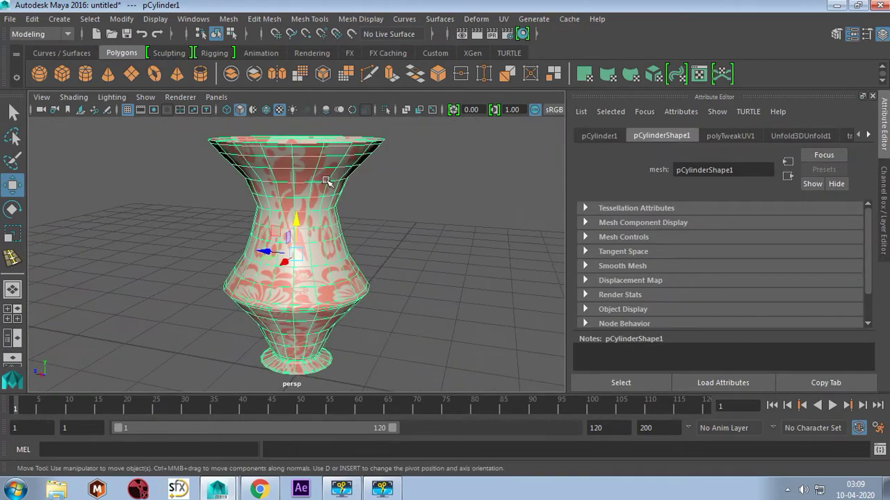
scroll(311, 188, up, 2)
scroll(271, 218, up, 3)
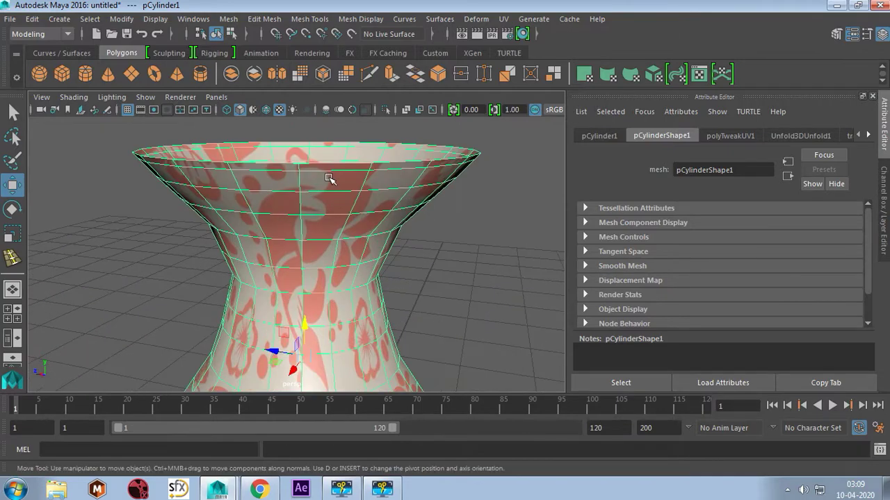
key(1)
click(364, 183)
key(F11)
click(312, 182)
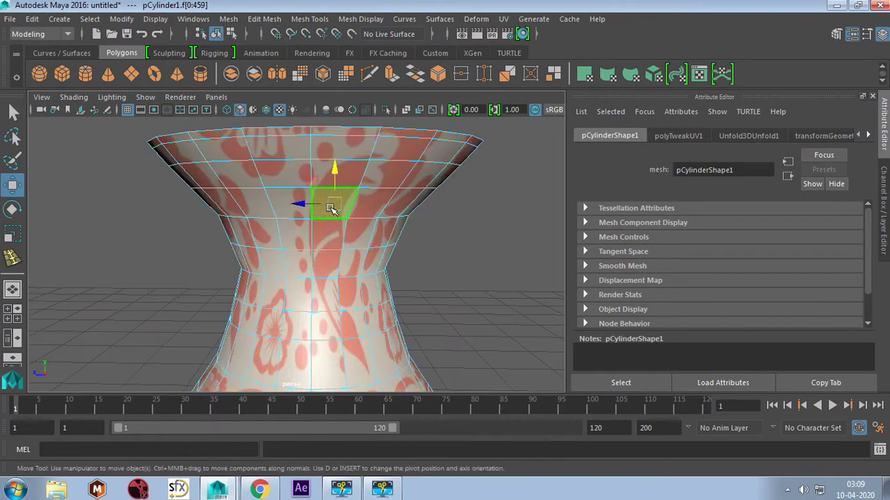
key(space)
key(space)
Step: Select the vase's top ring of faces in side view, then zoom in on the rim
key(f)
scroll(445, 321, down, 5)
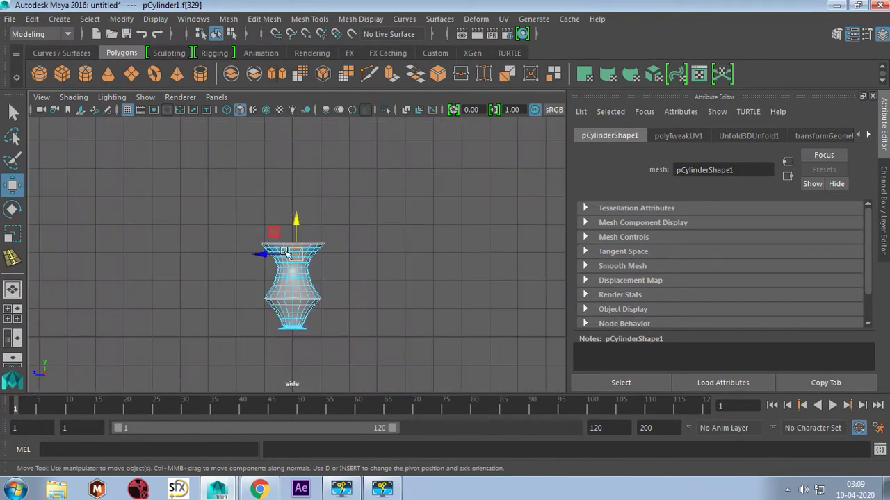
key(a)
click(203, 125)
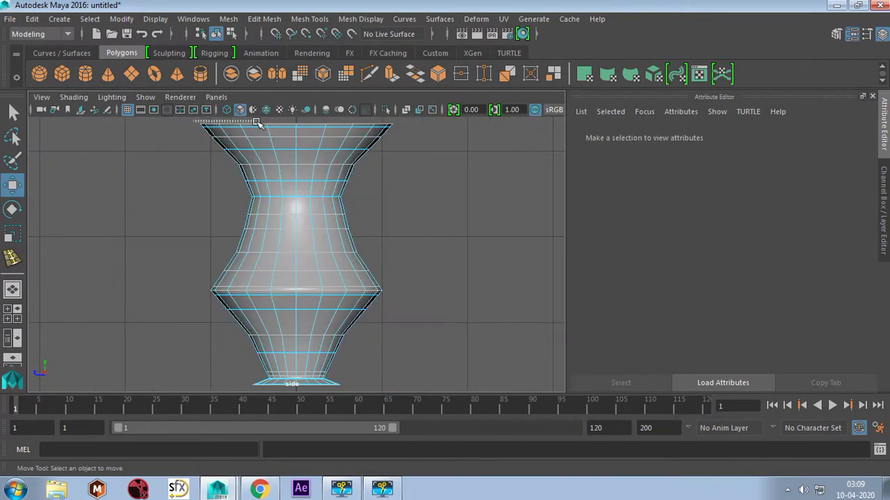
drag(414, 127, 414, 128)
key(space)
alt+drag(417, 160, 427, 173)
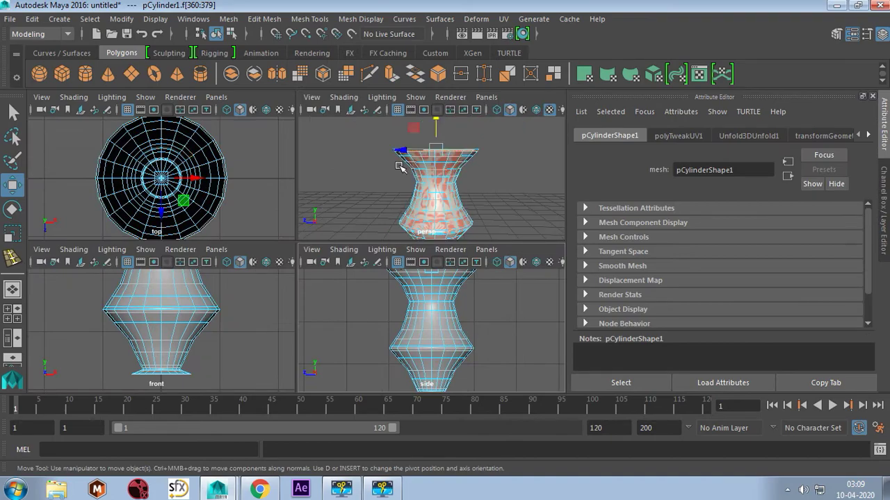
key(space)
mouse_move(311, 224)
alt+mouse_down()
mouse_move(234, 195)
mouse_move(292, 199)
alt+mouse_up()
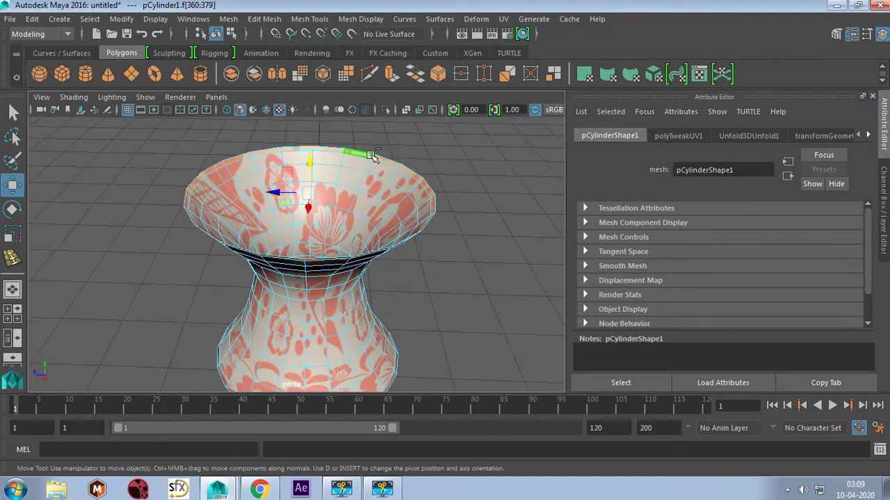
Step: Extrude the rim faces to Local Translate Z 0.0258 for wall thickness
shift+right_drag(371, 157, 376, 189)
mouse_move(375, 189)
alt+mouse_down()
mouse_move(506, 169)
mouse_move(308, 200)
mouse_move(466, 133)
alt+mouse_up()
mouse_move(431, 186)
mouse_down()
mouse_move(433, 178)
mouse_move(441, 196)
mouse_move(377, 218)
mouse_move(289, 201)
mouse_up()
key(ctrl+z)
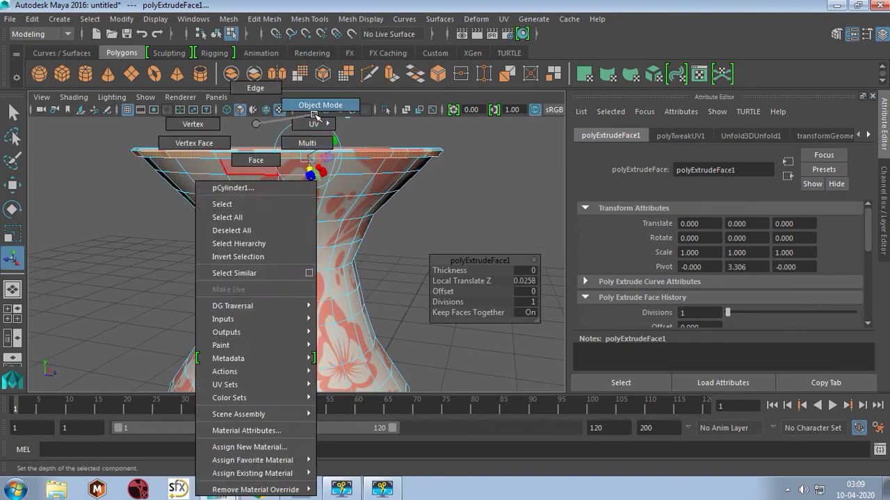
Step: Return the vase to object mode and orbit out to view the whole vase
right_drag(258, 171, 324, 104)
click(427, 199)
mouse_move(426, 198)
alt+mouse_down()
mouse_move(371, 193)
mouse_move(445, 212)
mouse_move(399, 238)
mouse_move(296, 201)
alt+mouse_up()
scroll(296, 200, down, 3)
scroll(298, 230, down, 2)
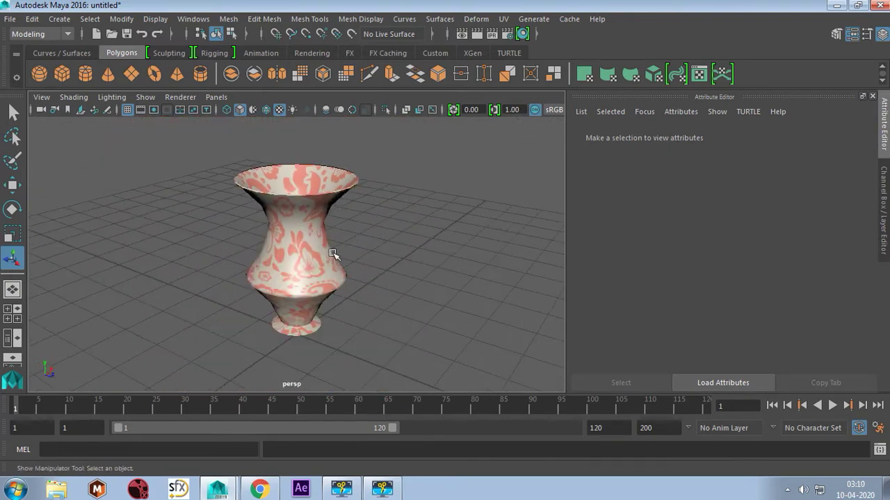
Step: Create a polygon plane and scale it up into a wide floor under the vase
click(131, 73)
key(w)
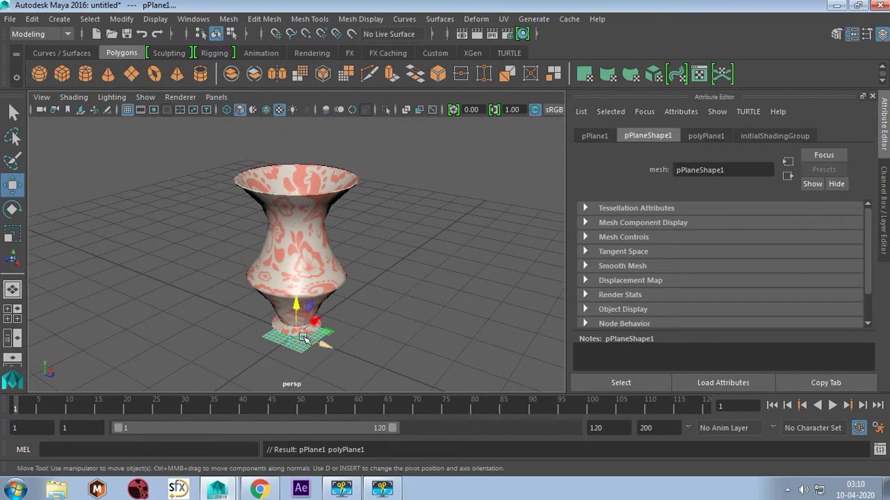
key(r)
drag(296, 334, 431, 333)
drag(298, 335, 470, 274)
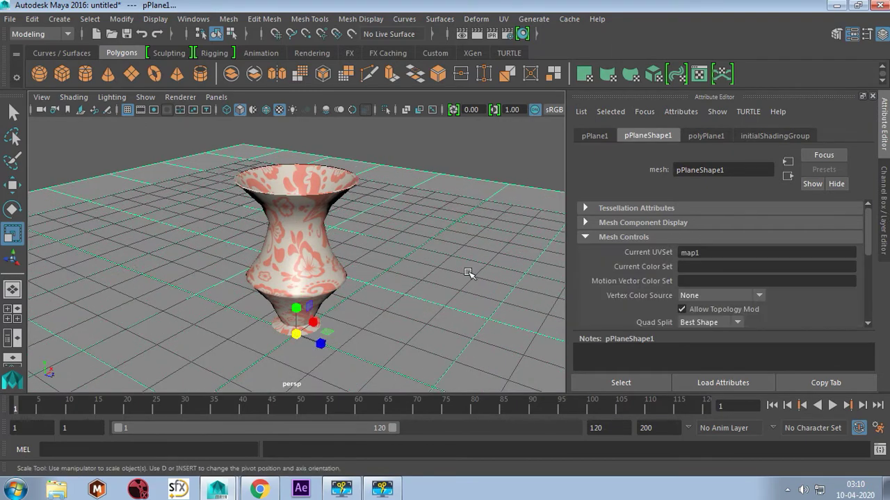
click(533, 284)
Step: Check the vase on the floor and open the Render Settings window
click(270, 197)
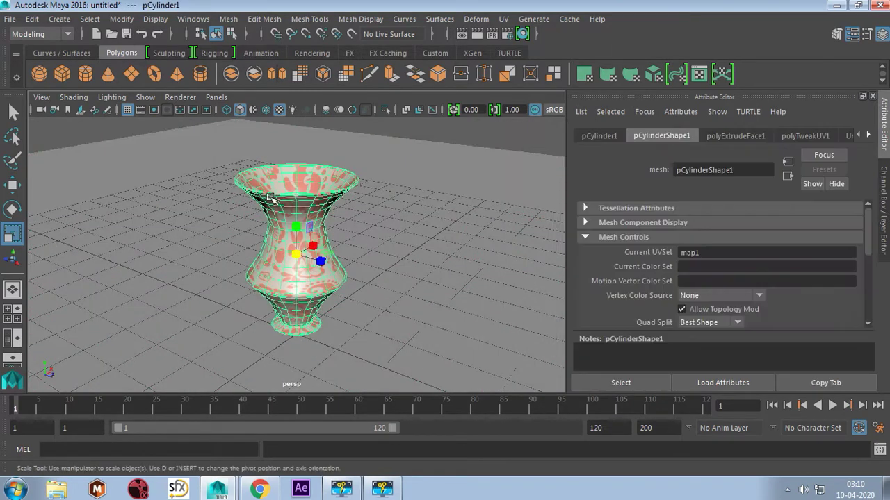
alt+drag(375, 228, 393, 208)
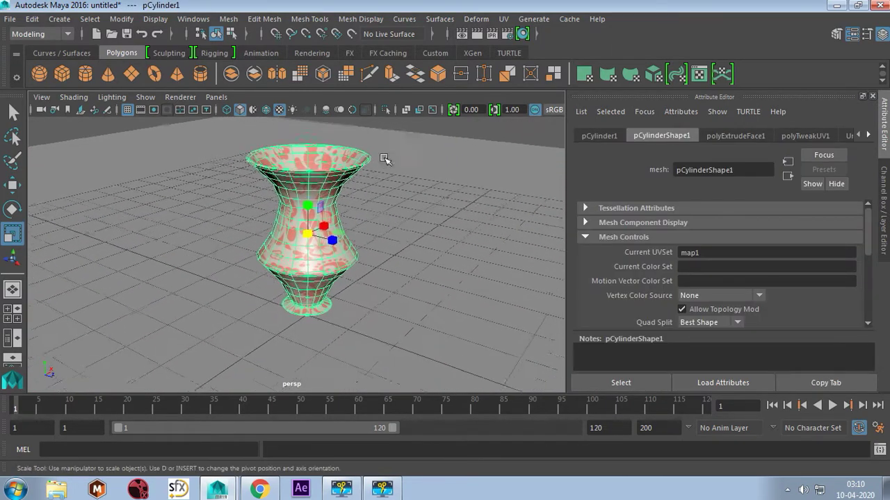
click(394, 210)
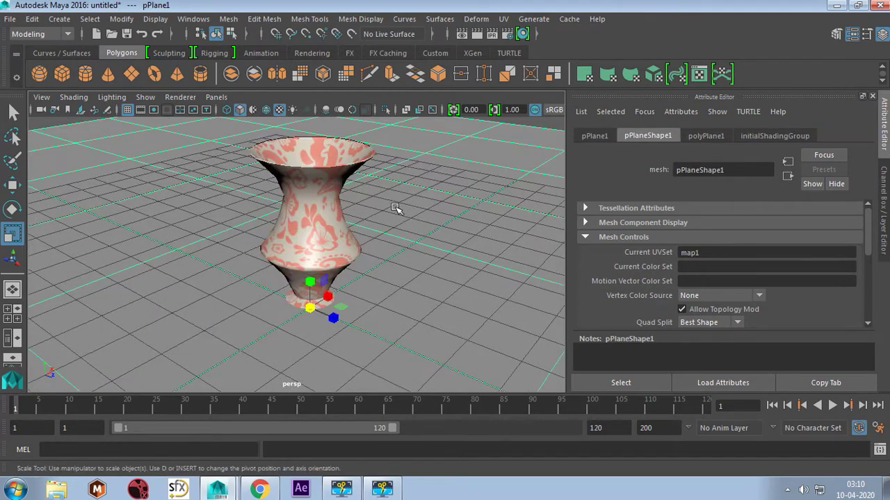
click(511, 35)
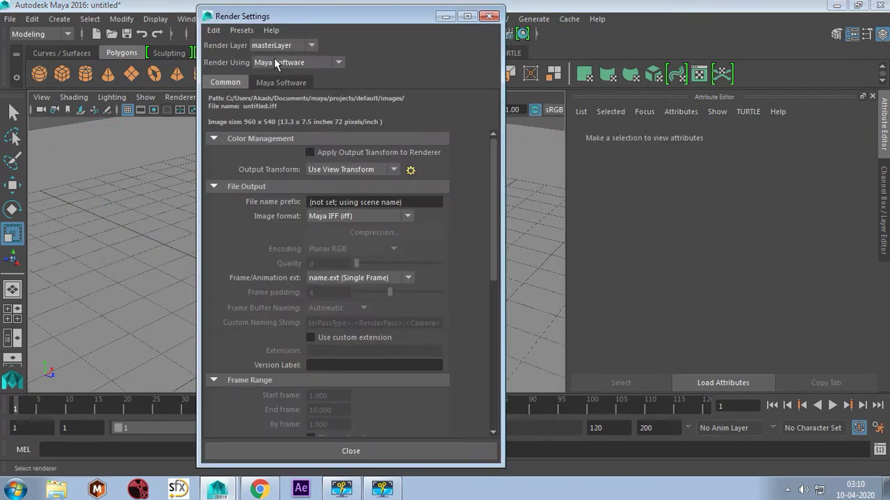
Step: Set Render Using to TURTLE and the image size preset to 1k Square (1024 × 1024)
click(274, 61)
click(276, 112)
scroll(397, 356, down, 4)
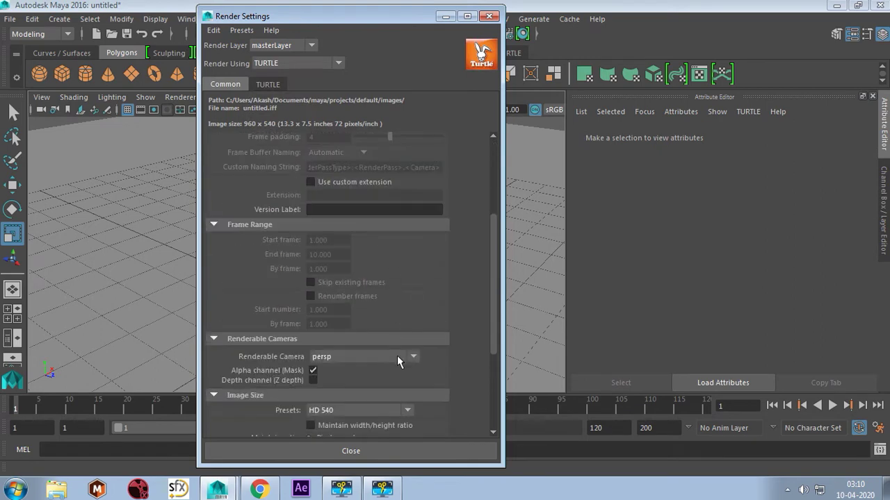
scroll(397, 358, down, 4)
click(346, 293)
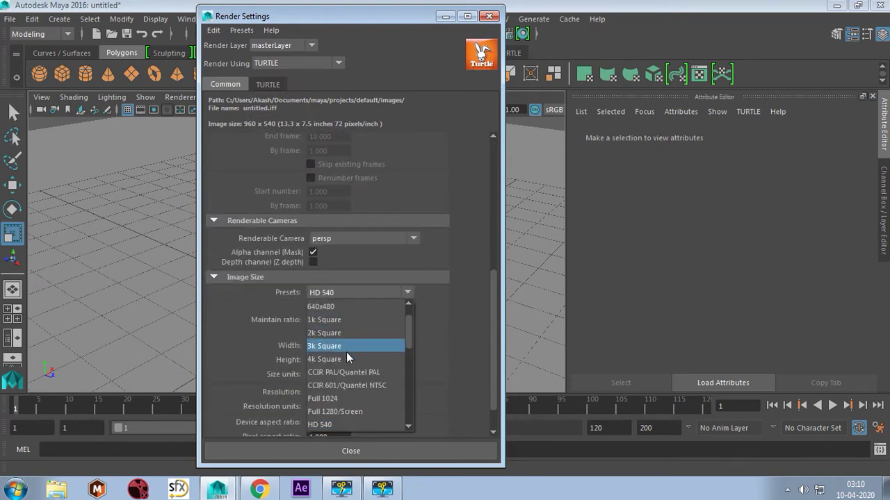
click(356, 322)
scroll(358, 340, down, 1)
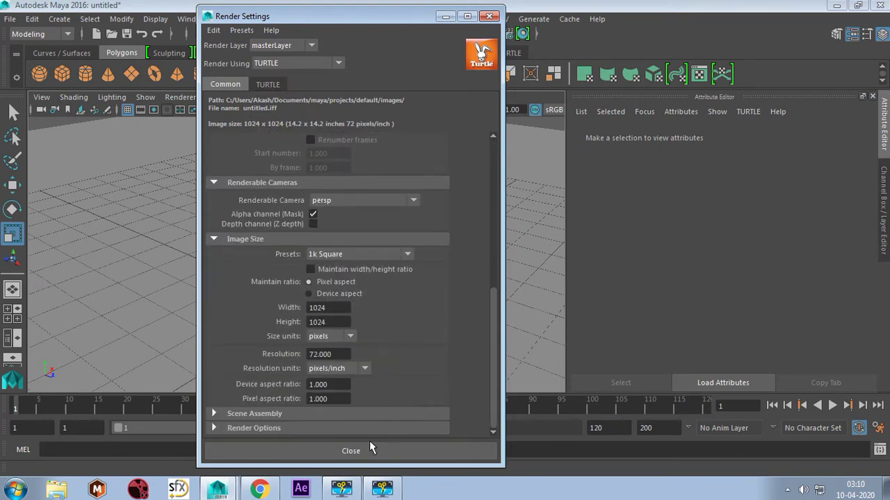